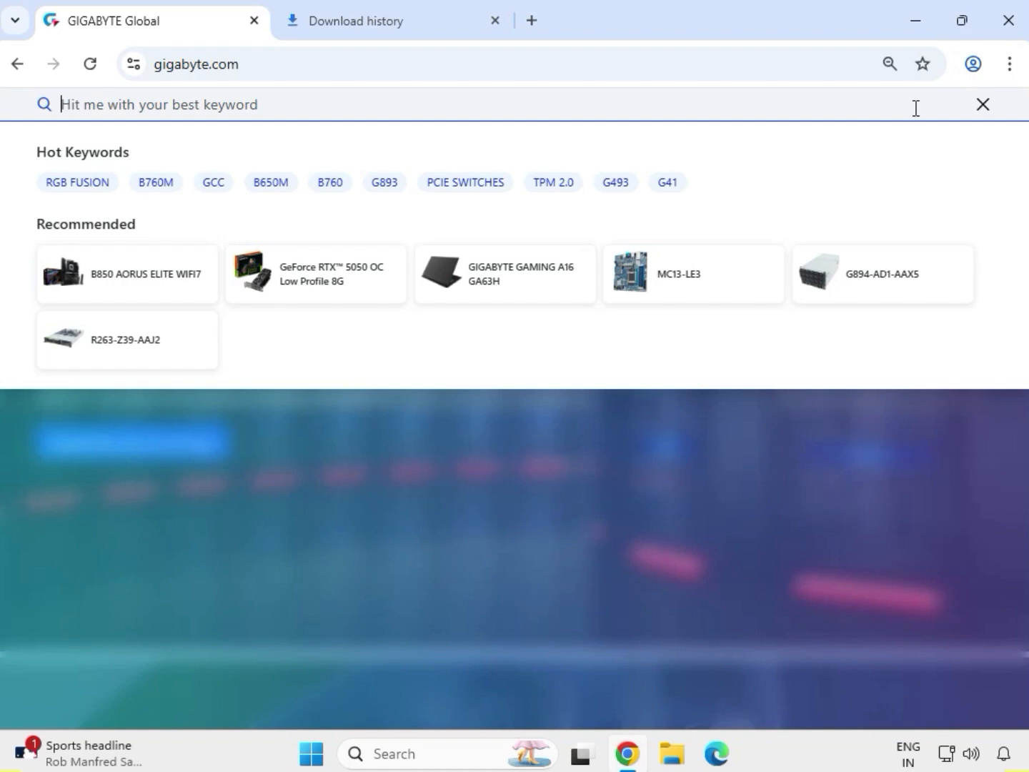
Step: Search the site for GA-H110M-S2PV, filter the results to products, and open the rev. 1.0 product page
type("GA-H110M-S2PV")
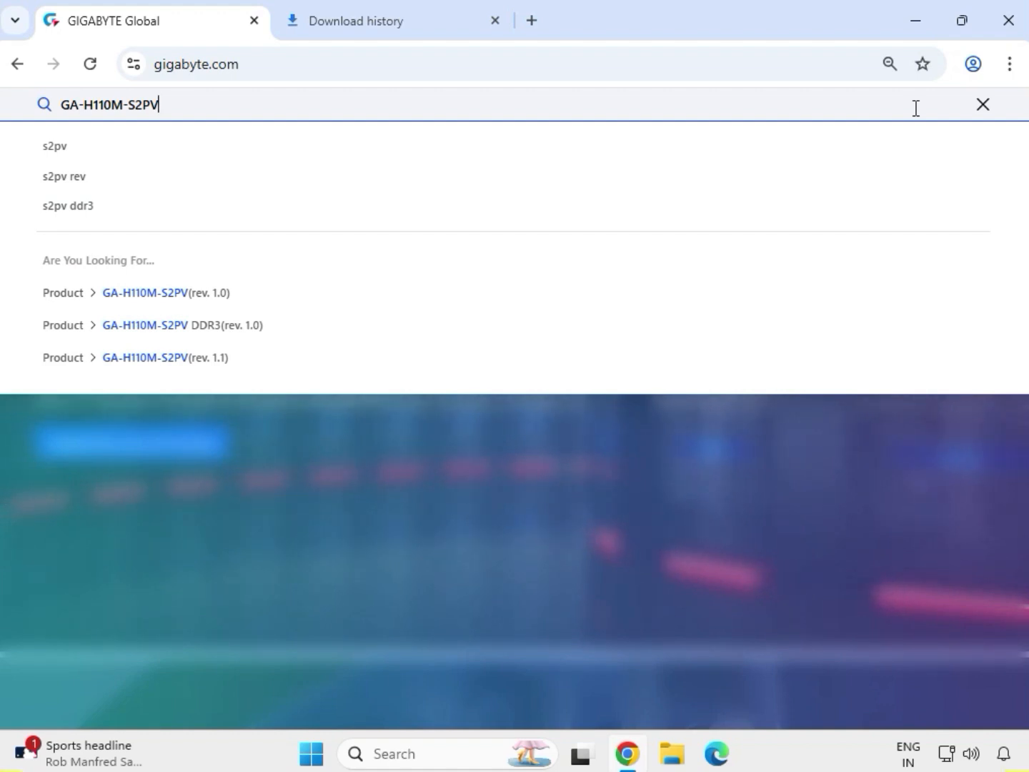
key("Return")
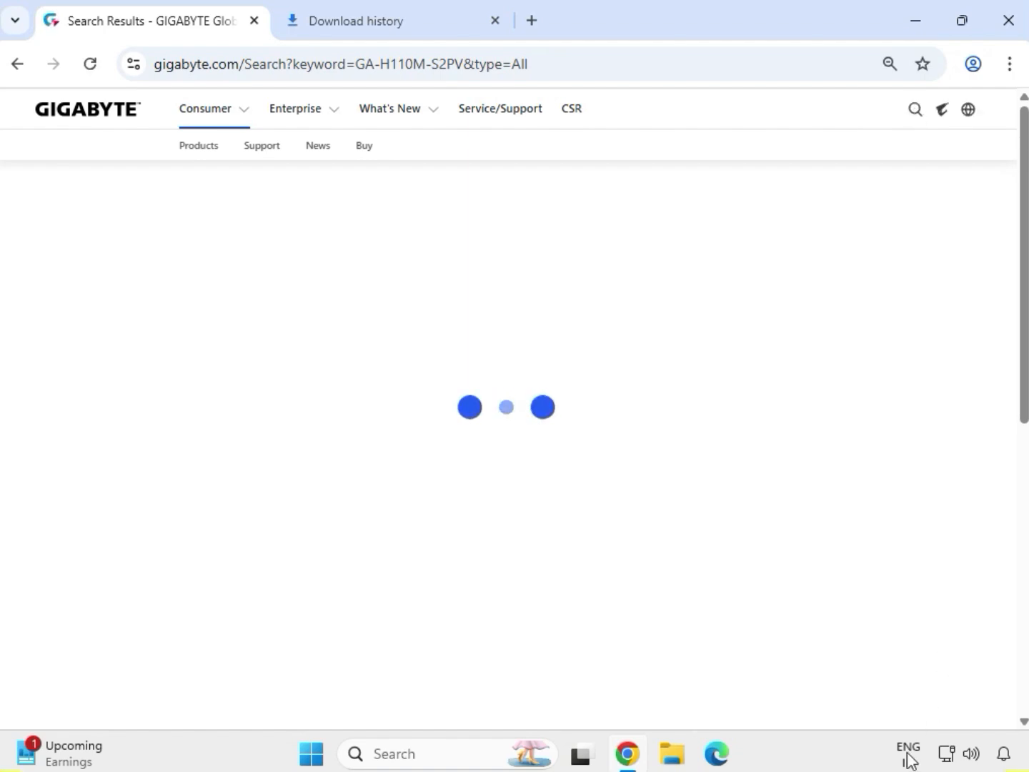
left_click(79, 280)
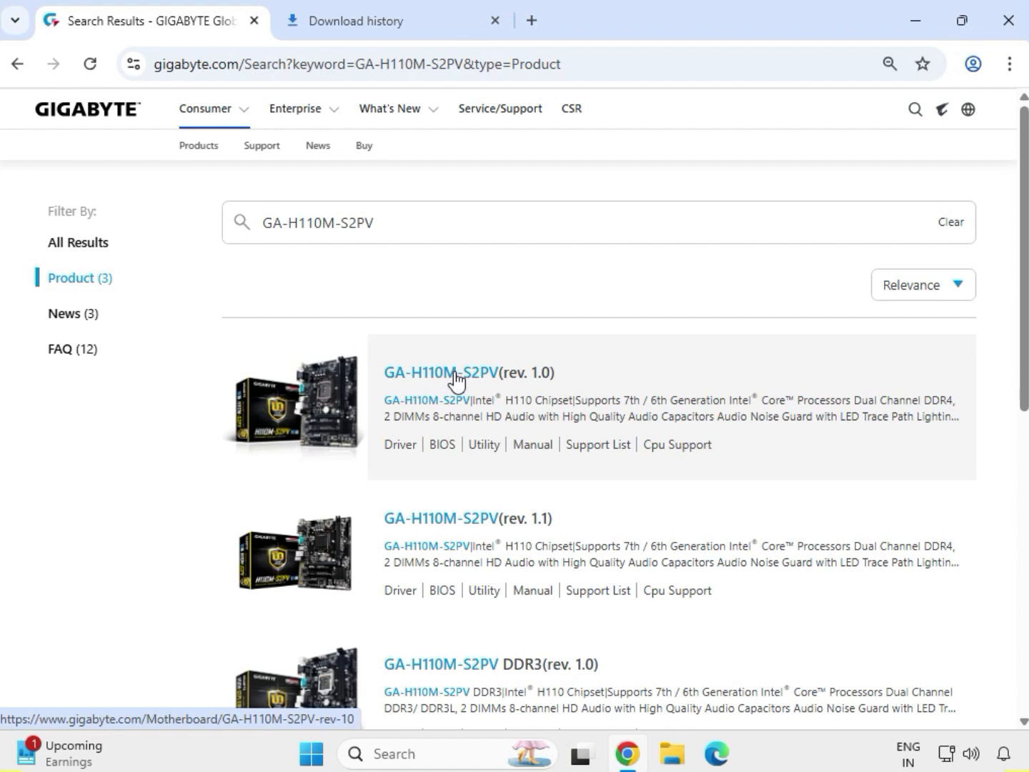
left_click(456, 376)
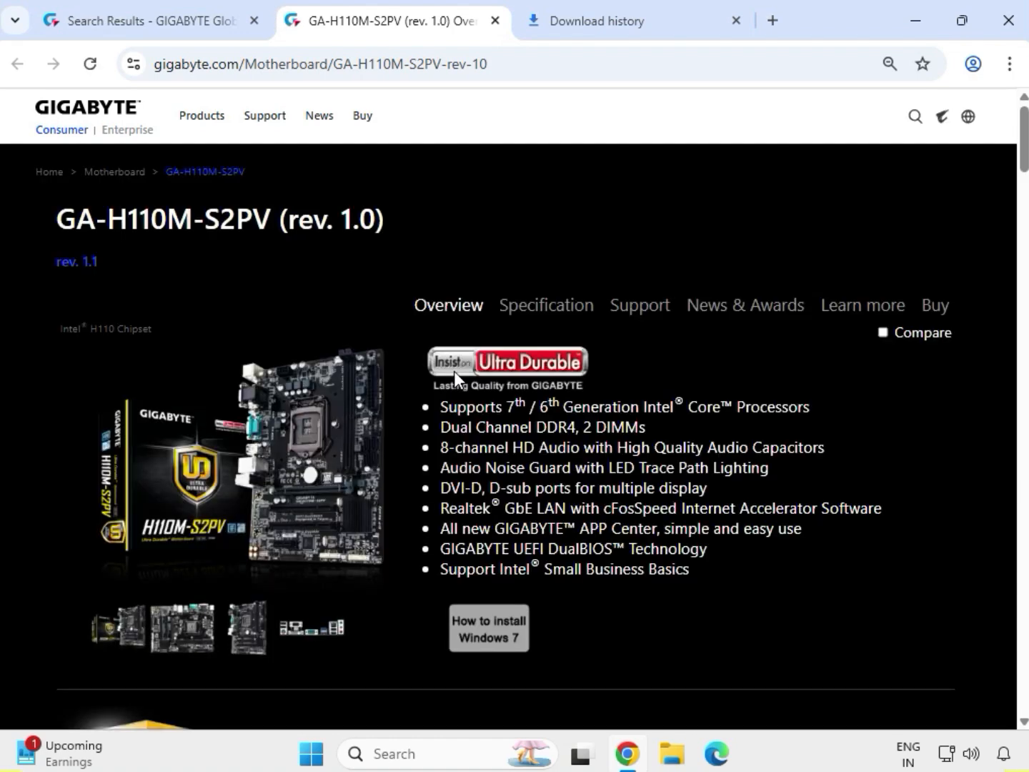
Step: Open the motherboard's support downloads and filter the drivers to Windows 11 64bit
left_click(648, 313)
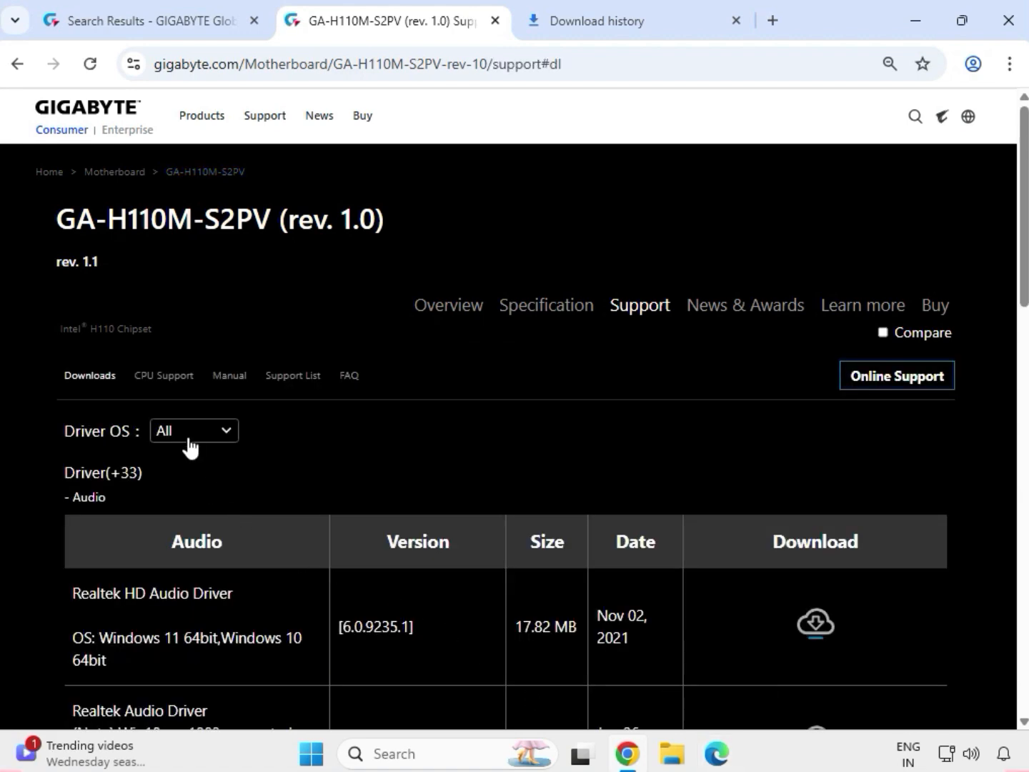
left_click(188, 439)
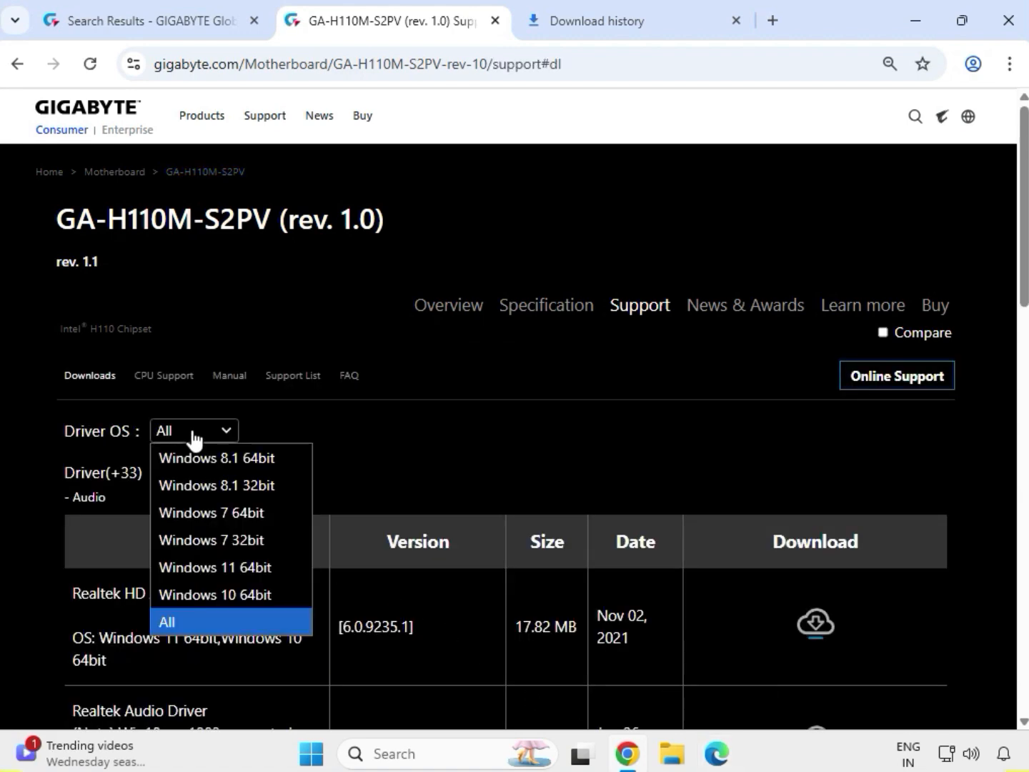
left_click(229, 567)
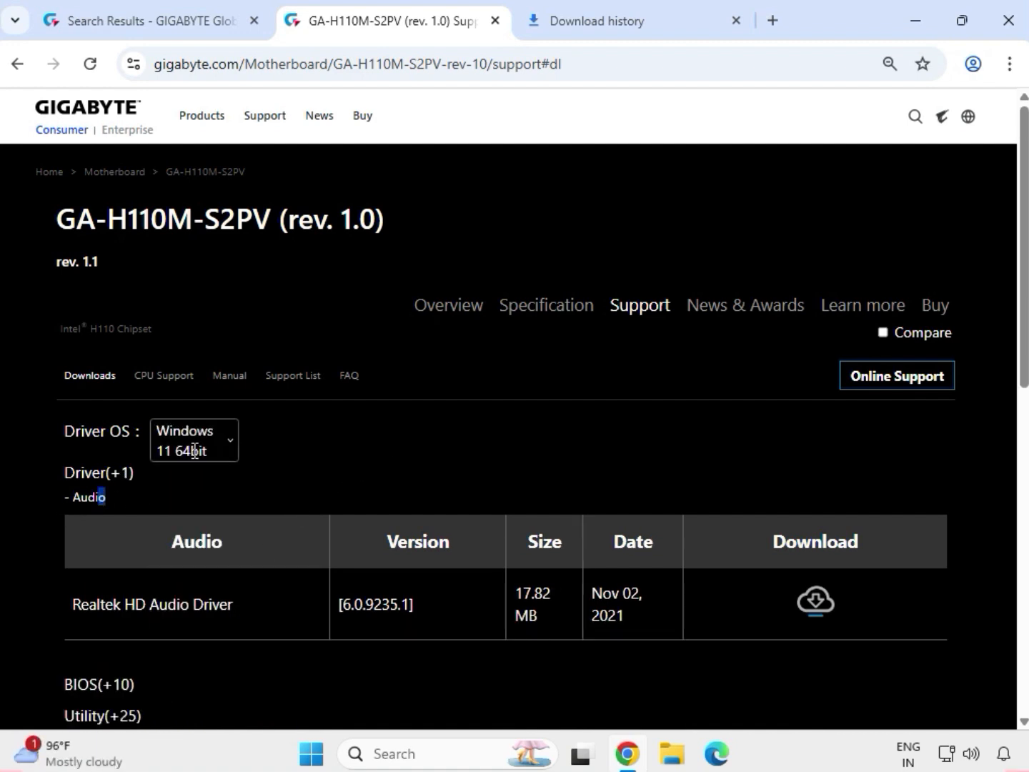
left_click(223, 449)
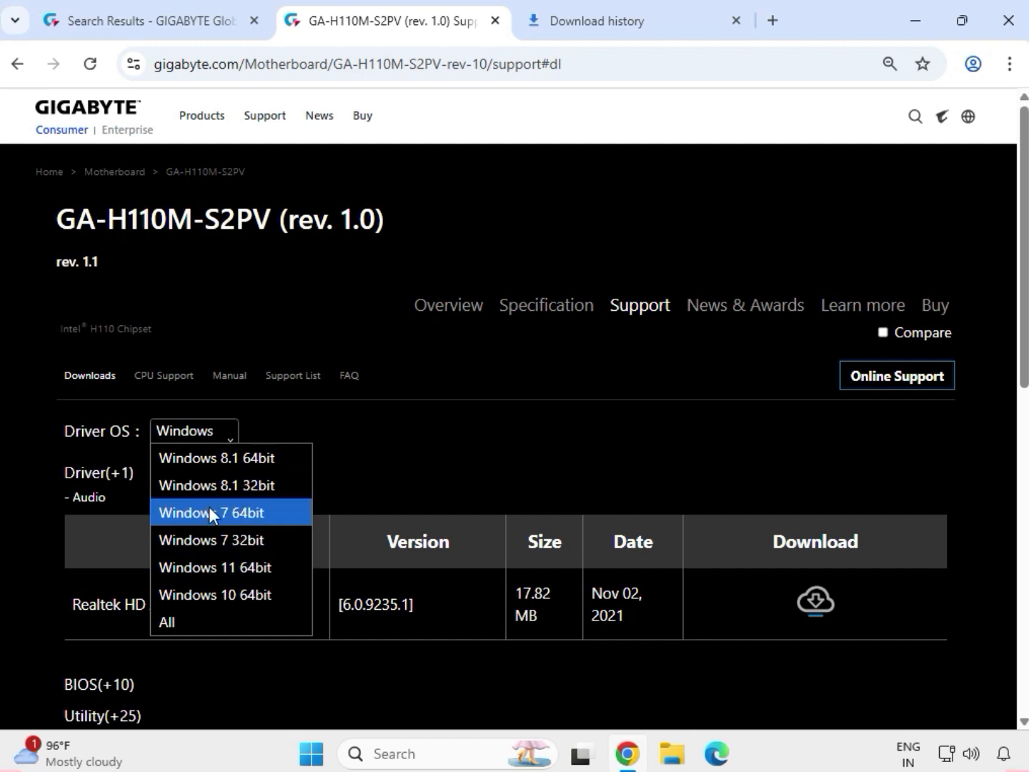
left_click(338, 453)
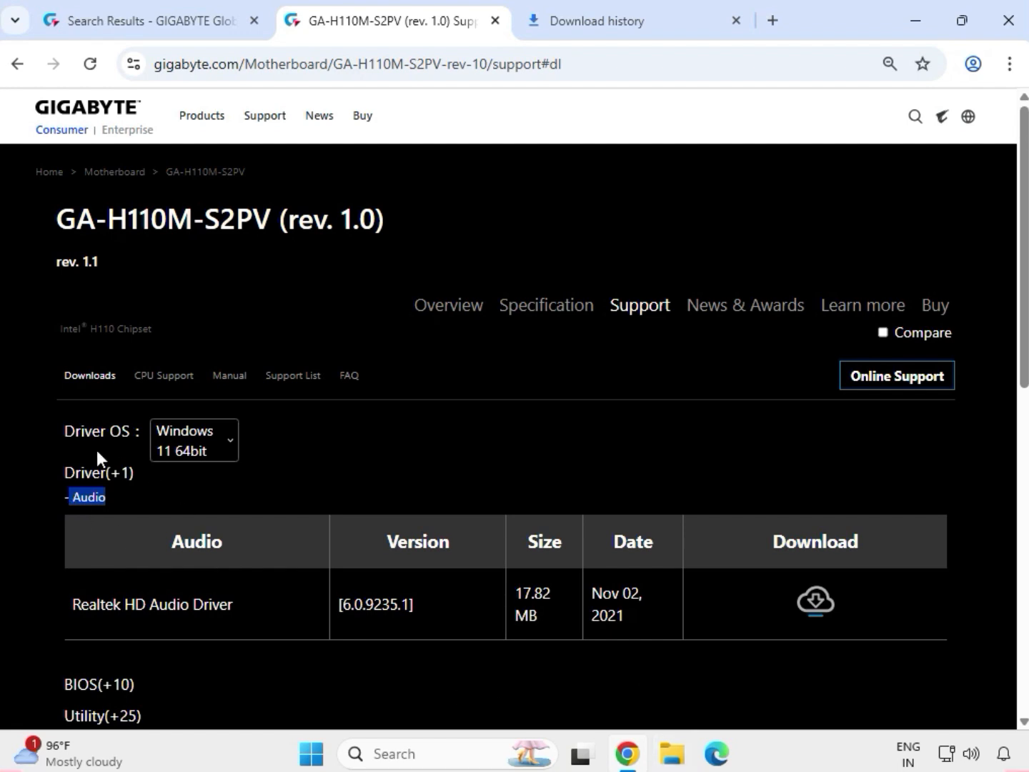
Step: Download the Realtek HD Audio Driver version 6.0.9235.1
left_click(106, 496)
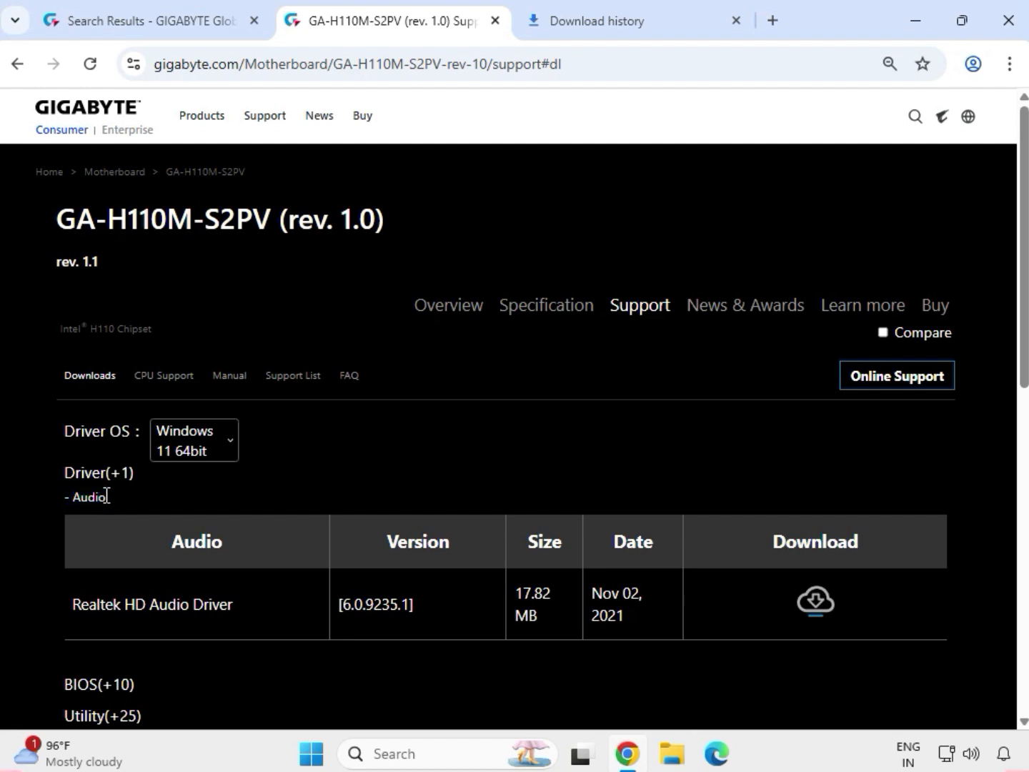
left_click_drag(72, 601, 646, 614)
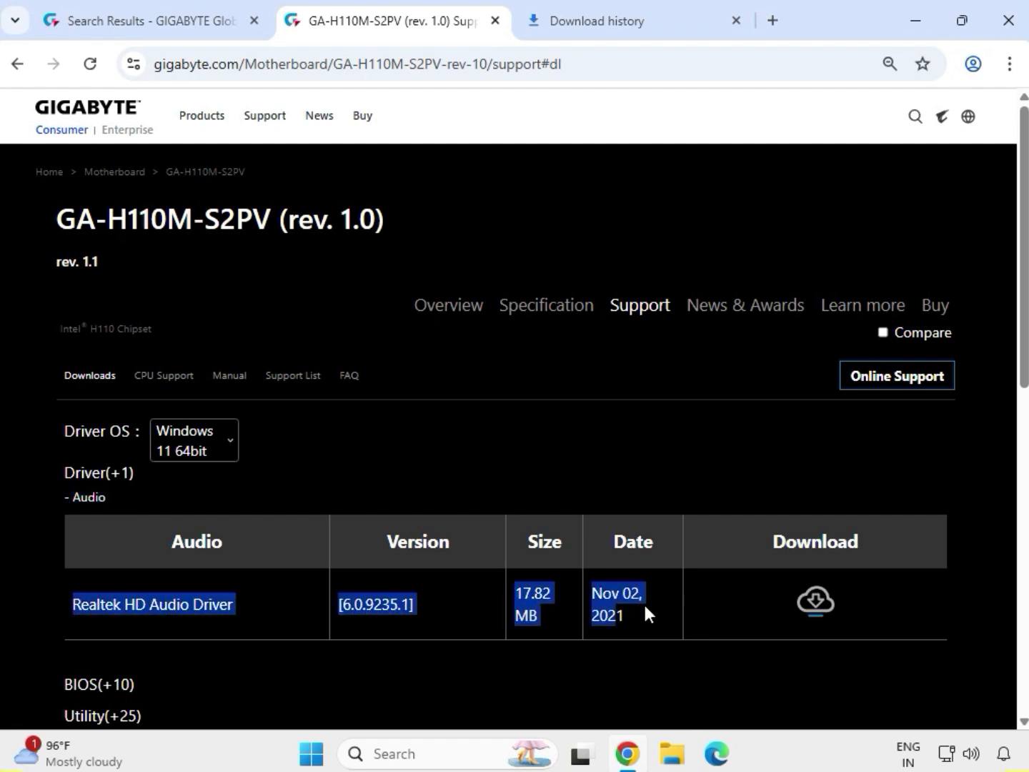
left_click(813, 604)
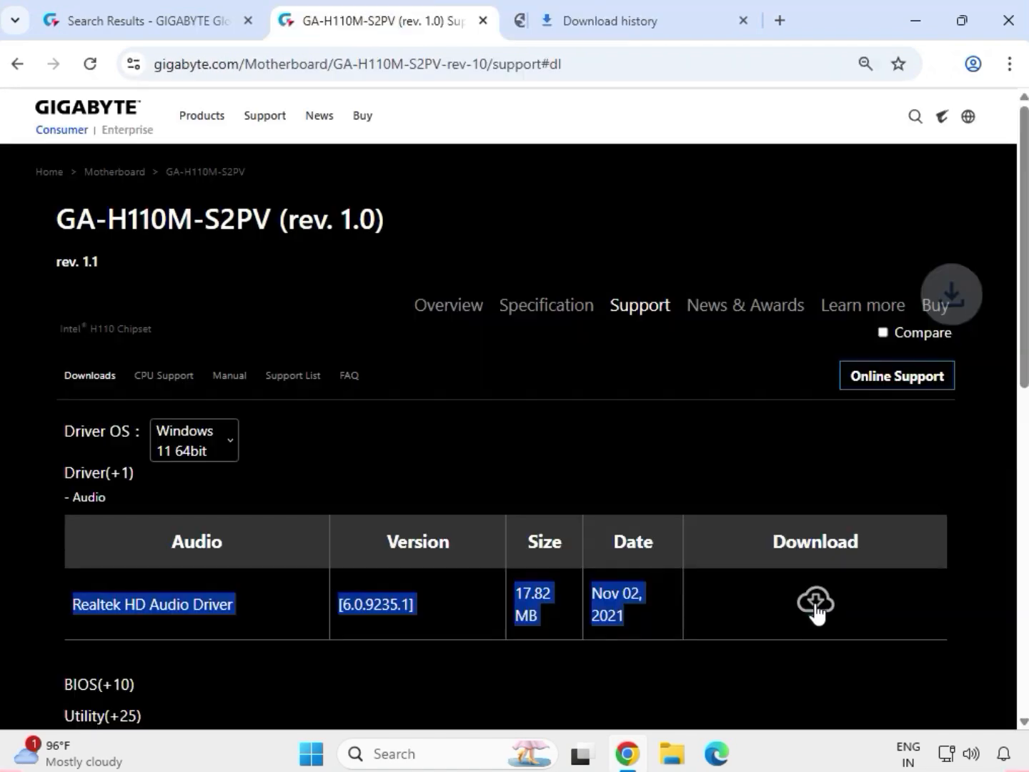
Step: Switch the driver operating system filter to Windows 10 64bit
scroll(293, 514, "down", 5)
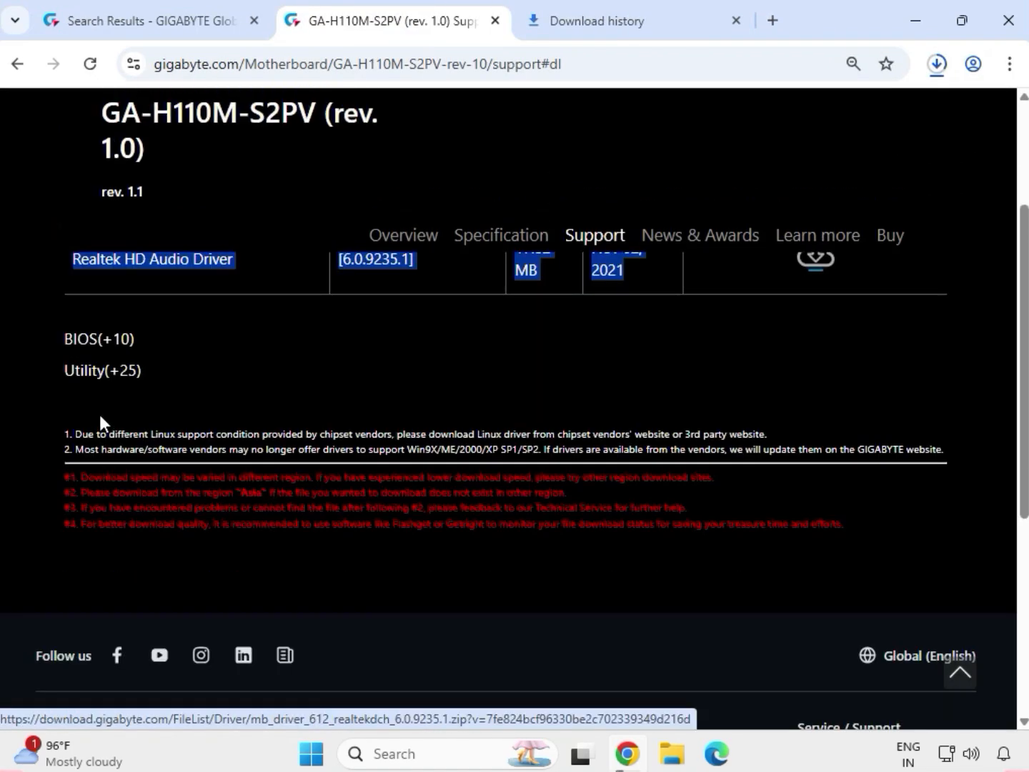
scroll(92, 350, "up", 5)
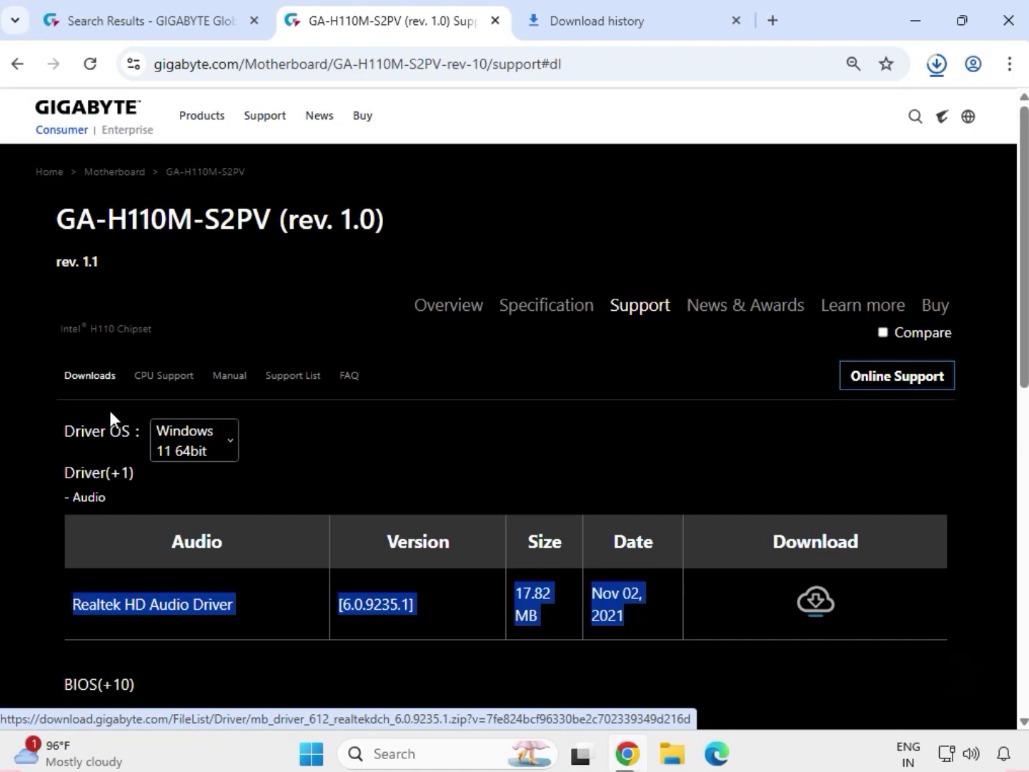
scroll(109, 407, "down", 1)
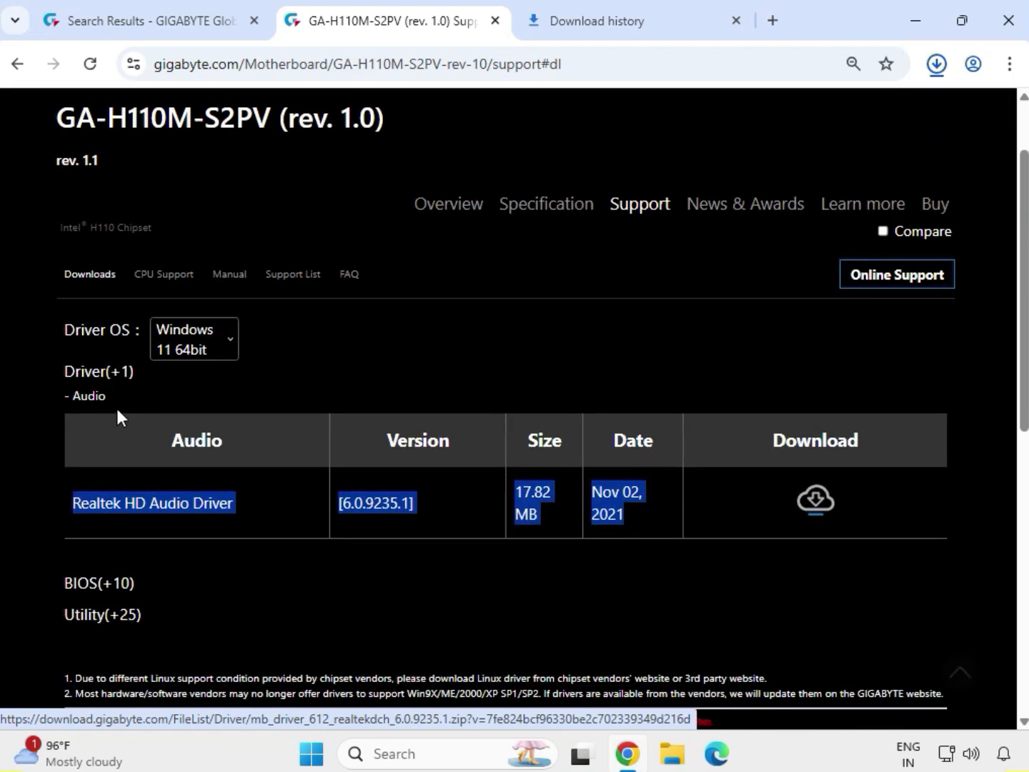
left_click(233, 344)
left_click(233, 345)
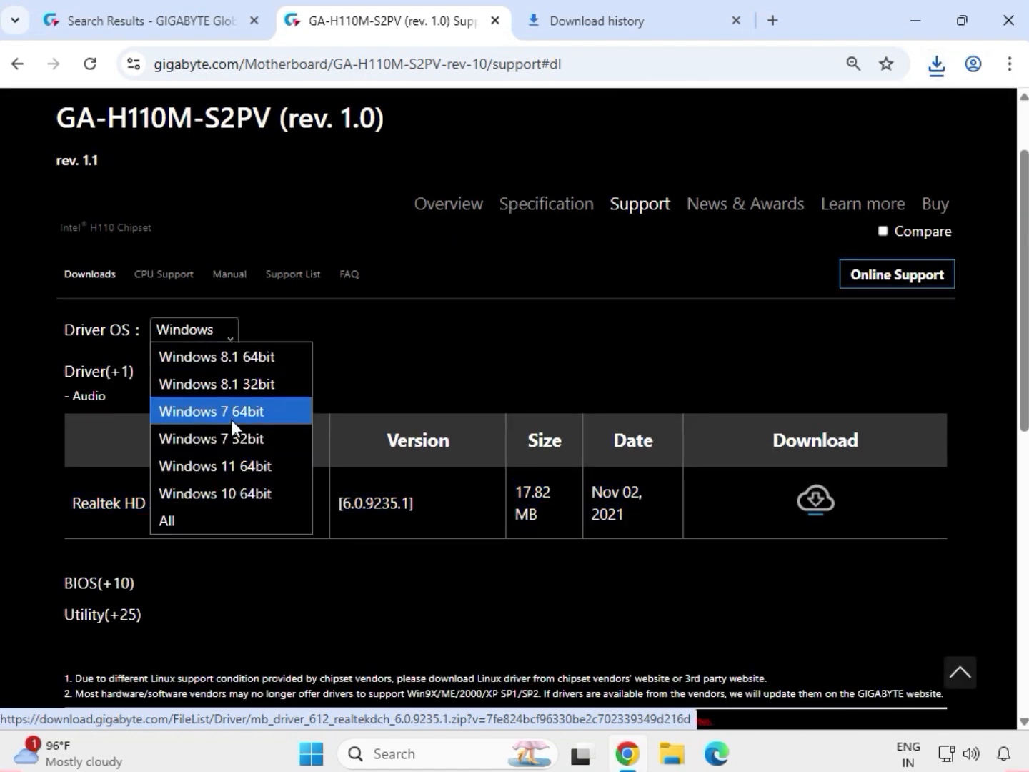
left_click(244, 492)
Step: Expand the Chipset drivers and download Intel INF installation version 10.1.1.38
scroll(245, 492, "down", 5)
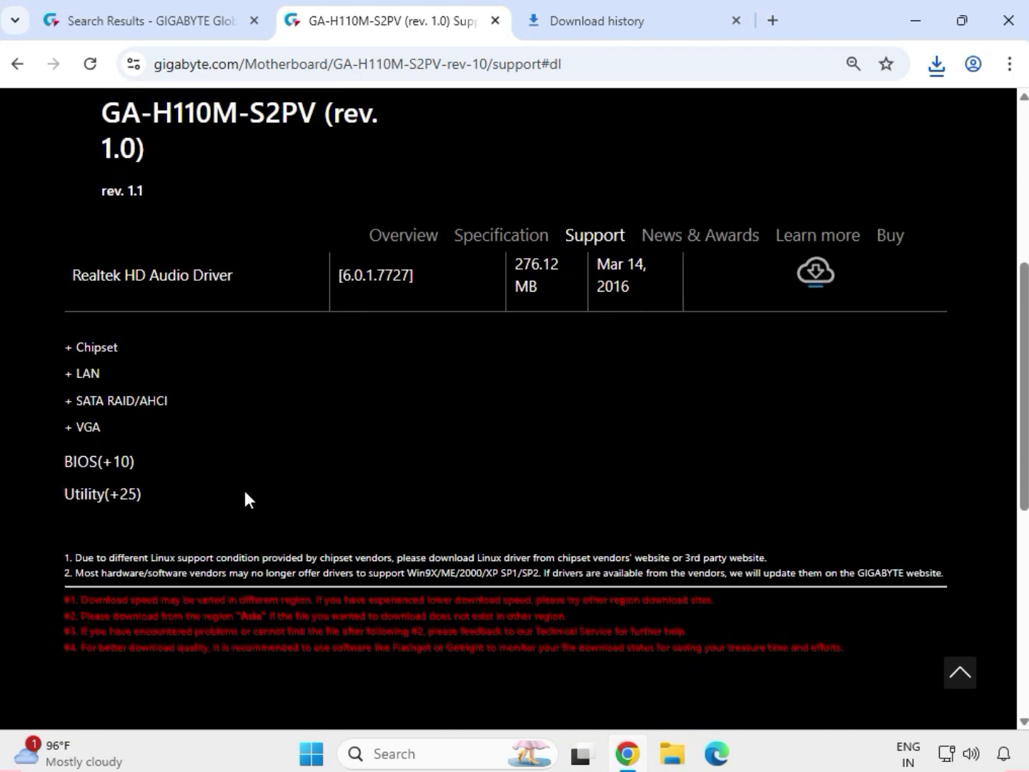
left_click(92, 345)
scroll(119, 364, "down", 1)
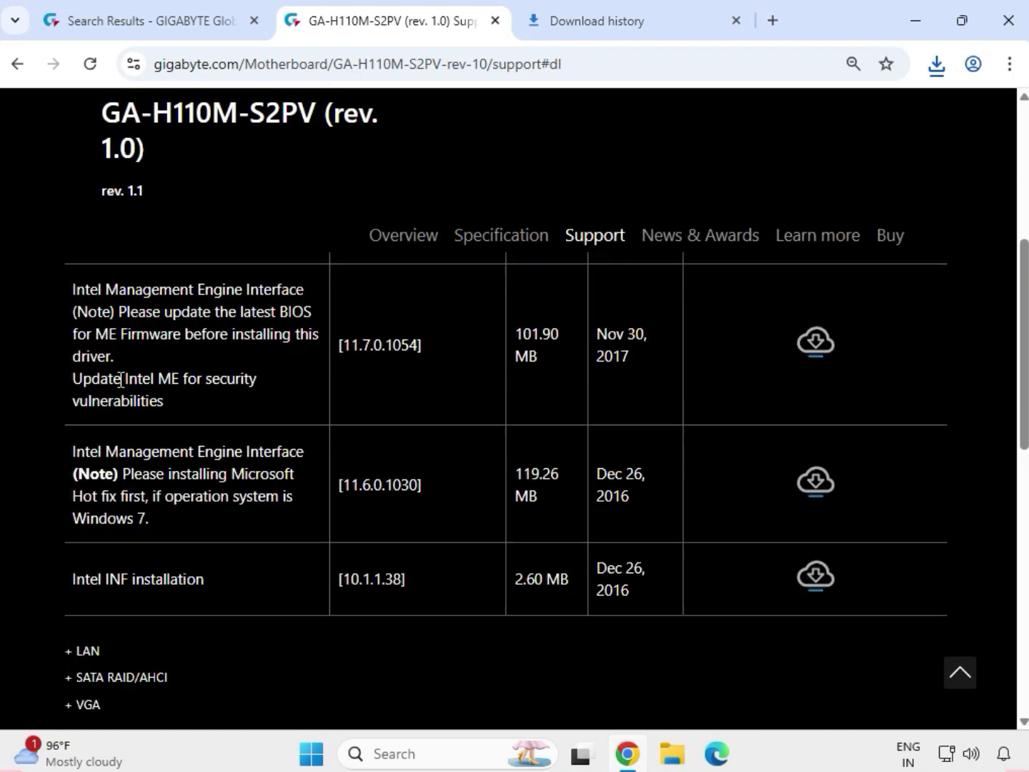
left_click_drag(69, 574, 224, 580)
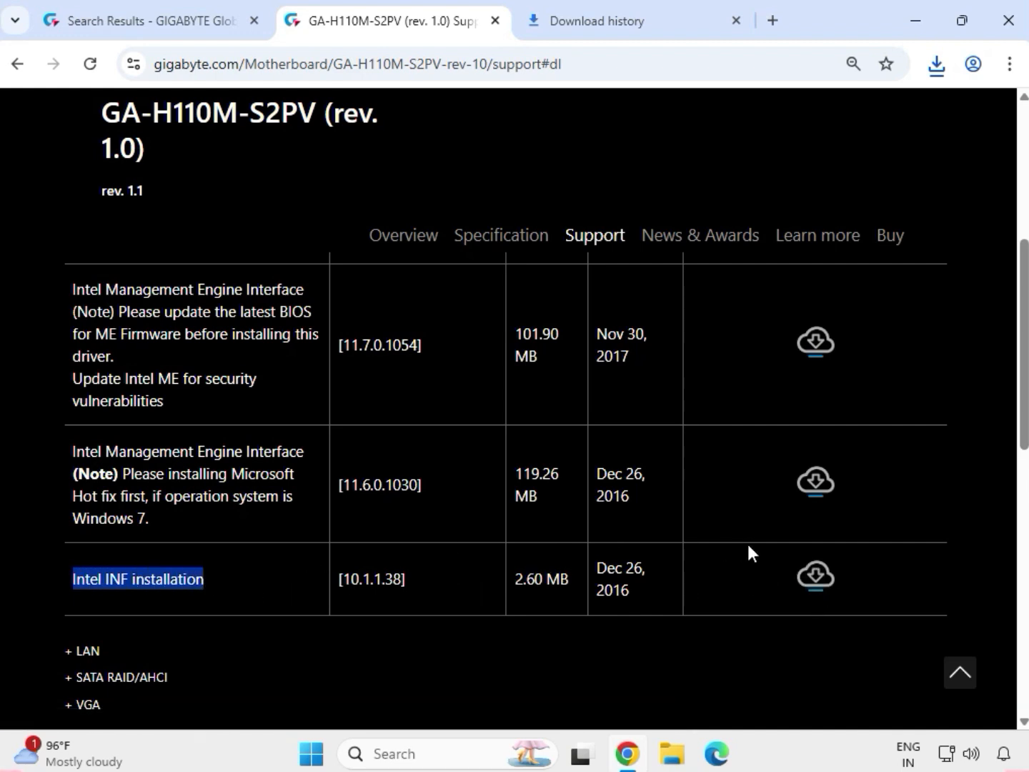
left_click(838, 577)
Step: Expand the LAN drivers and download the Realtek LAN Driver version 10.006.1001.2015
scroll(429, 554, "down", 1)
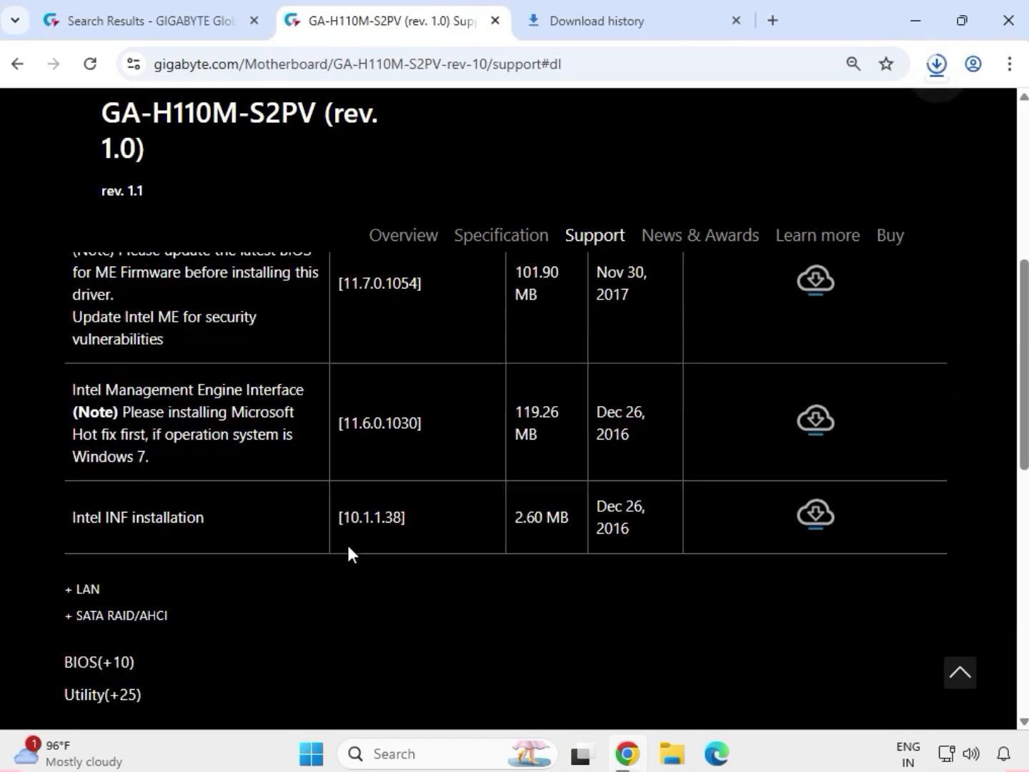
double_click(108, 551)
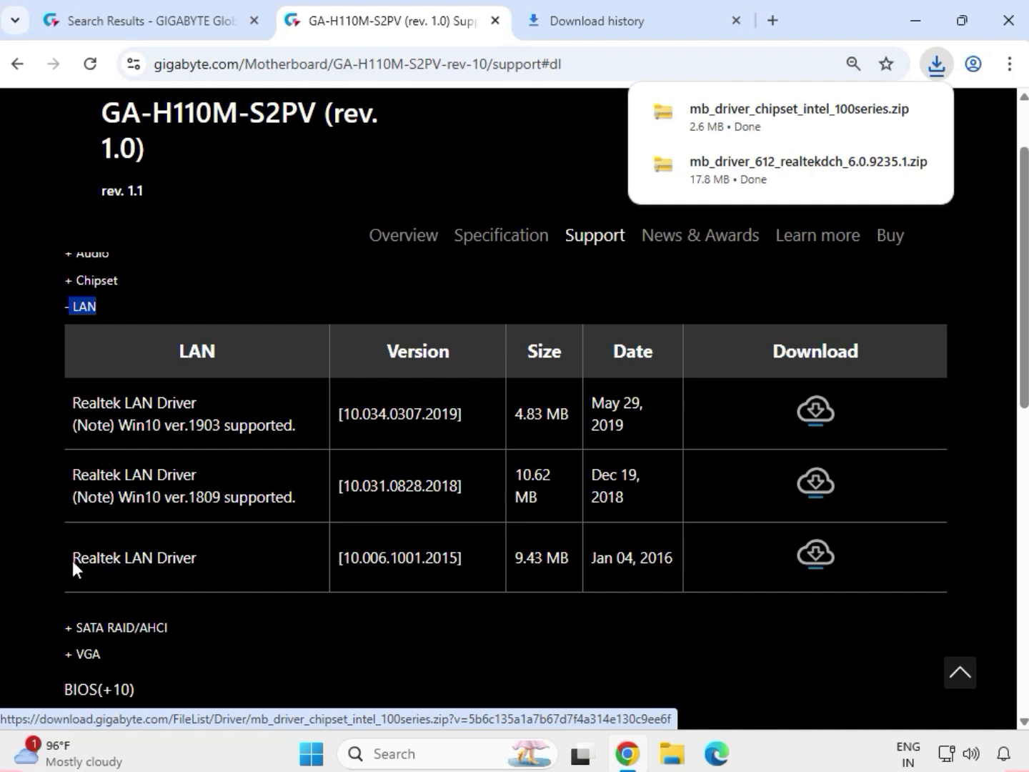
left_click_drag(73, 561, 825, 547)
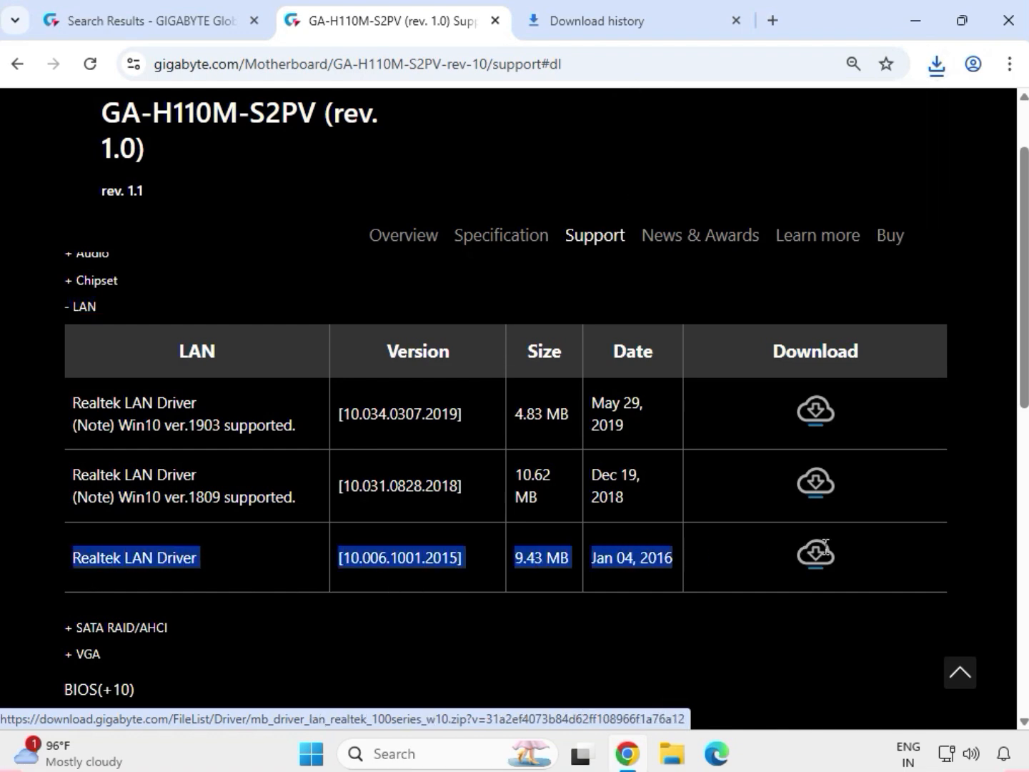
left_click(816, 554)
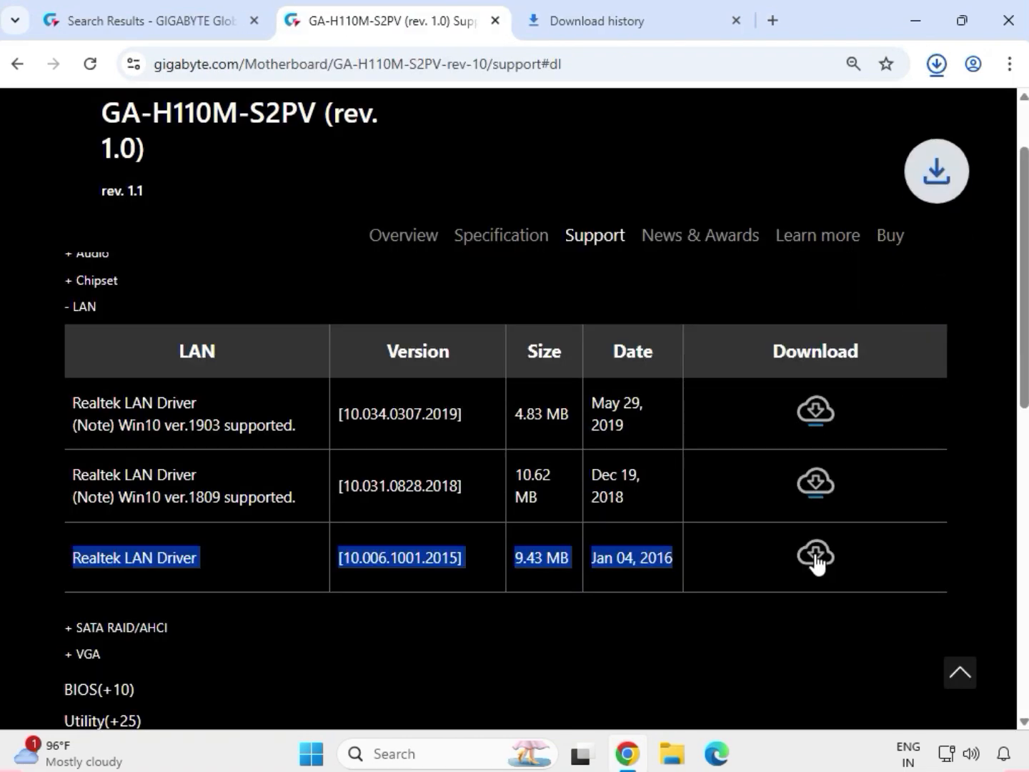
Step: Expand the VGA drivers and download the Intel VGA Driver version 21.20.16.4550
left_click(102, 655)
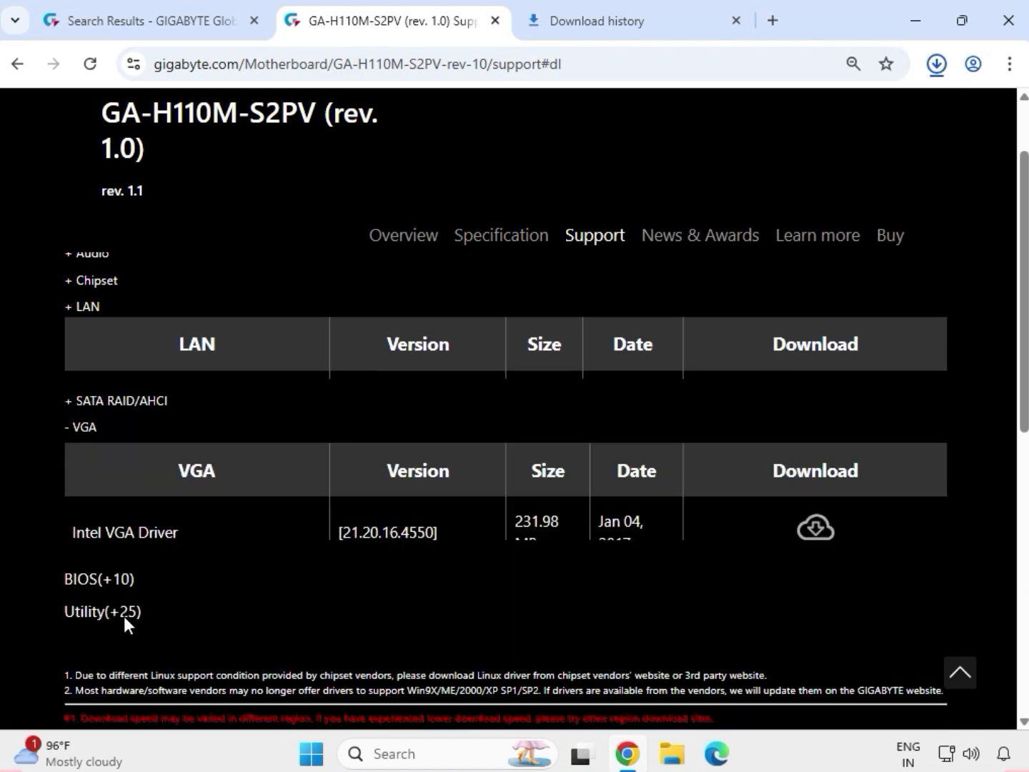
left_click_drag(68, 469, 670, 478)
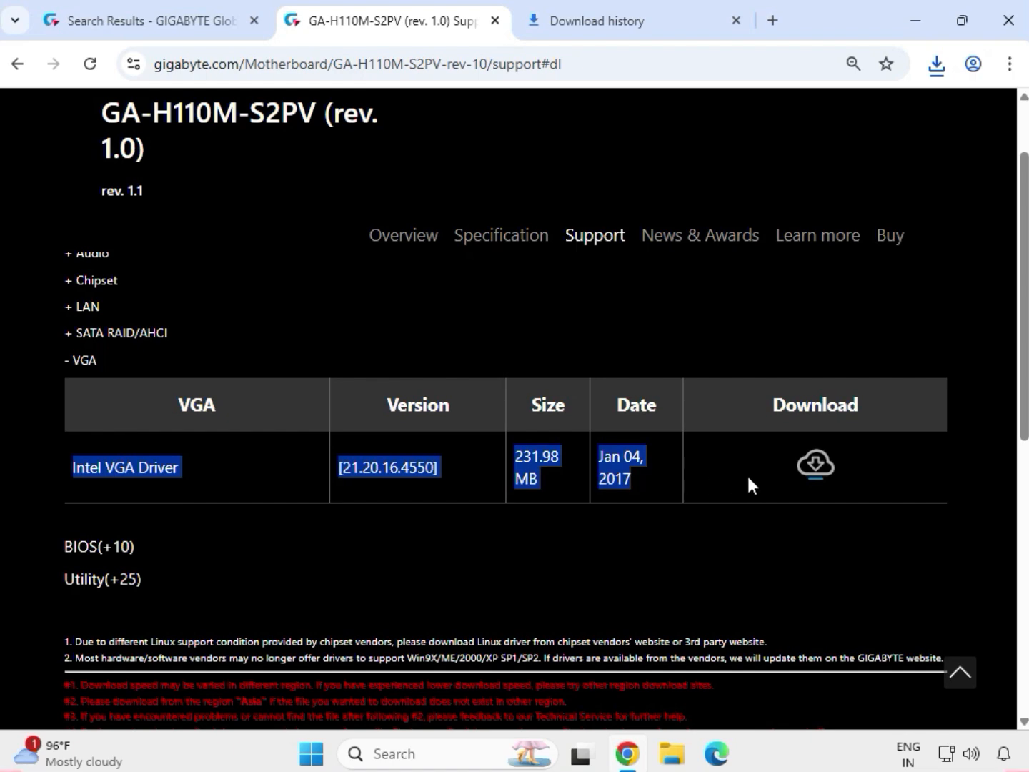
left_click(827, 464)
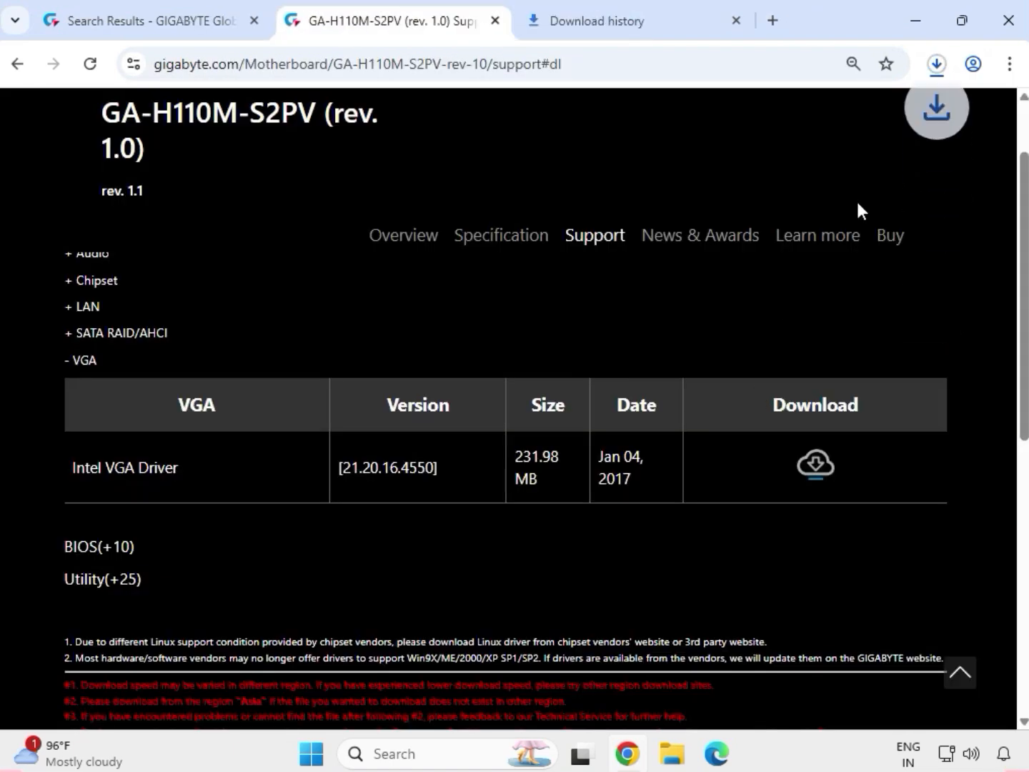
Step: Show the downloaded LAN driver in its File Explorer folder and select all the driver archives there
left_click(937, 64)
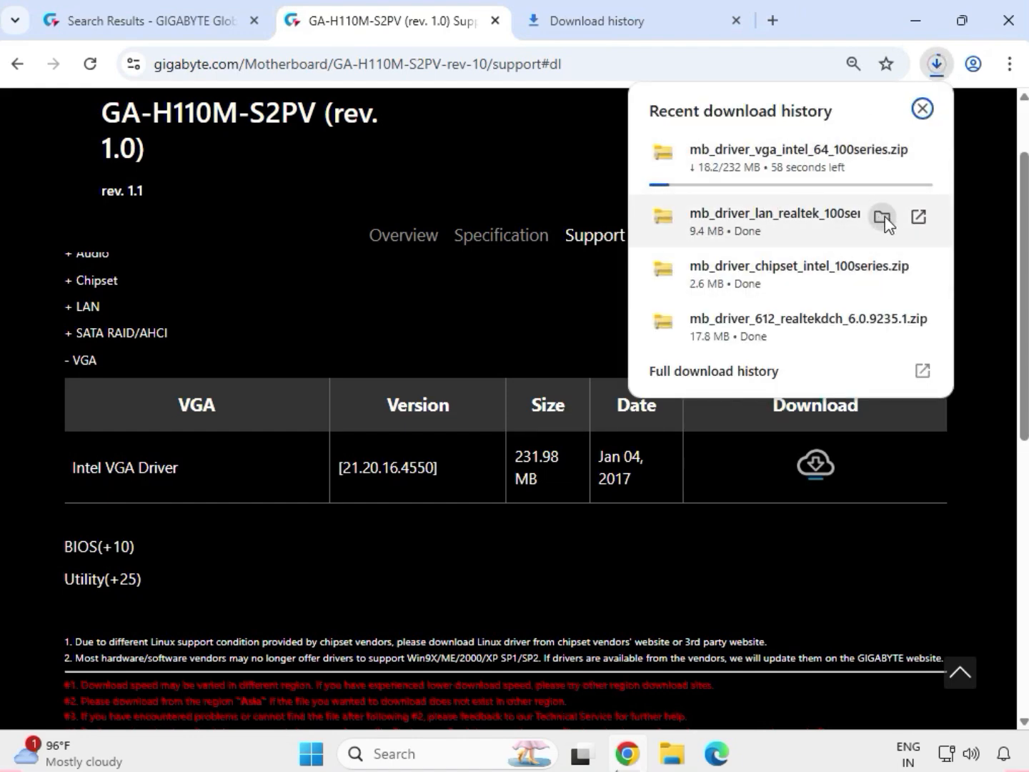
left_click(884, 216)
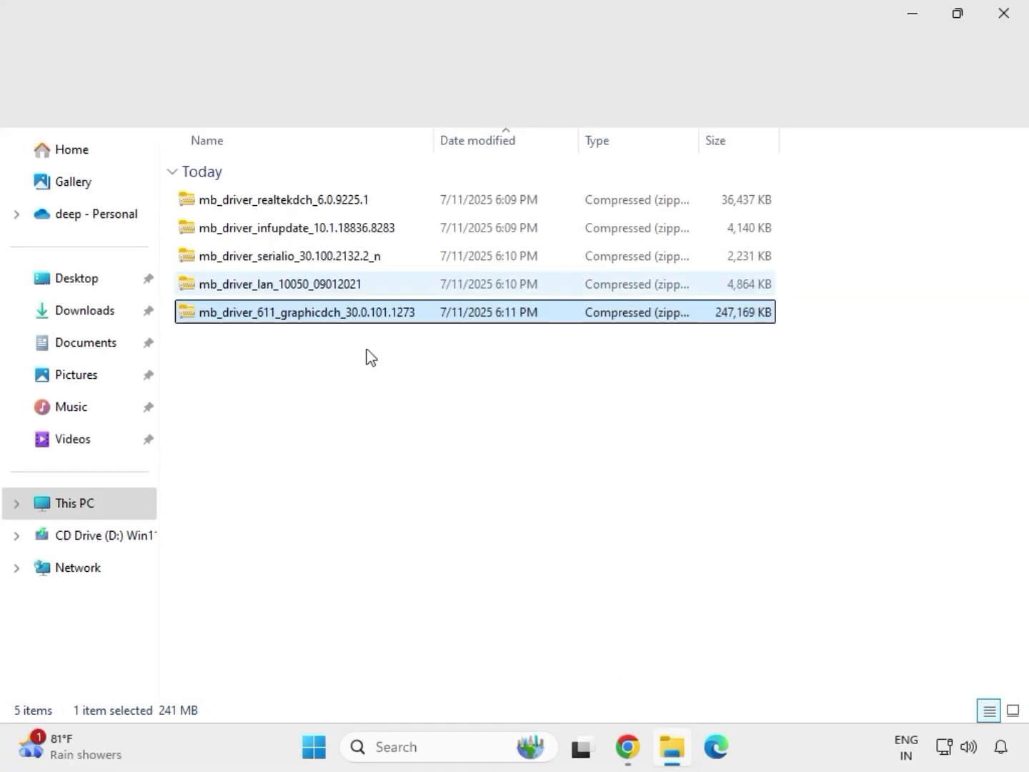
left_click_drag(367, 344, 321, 188)
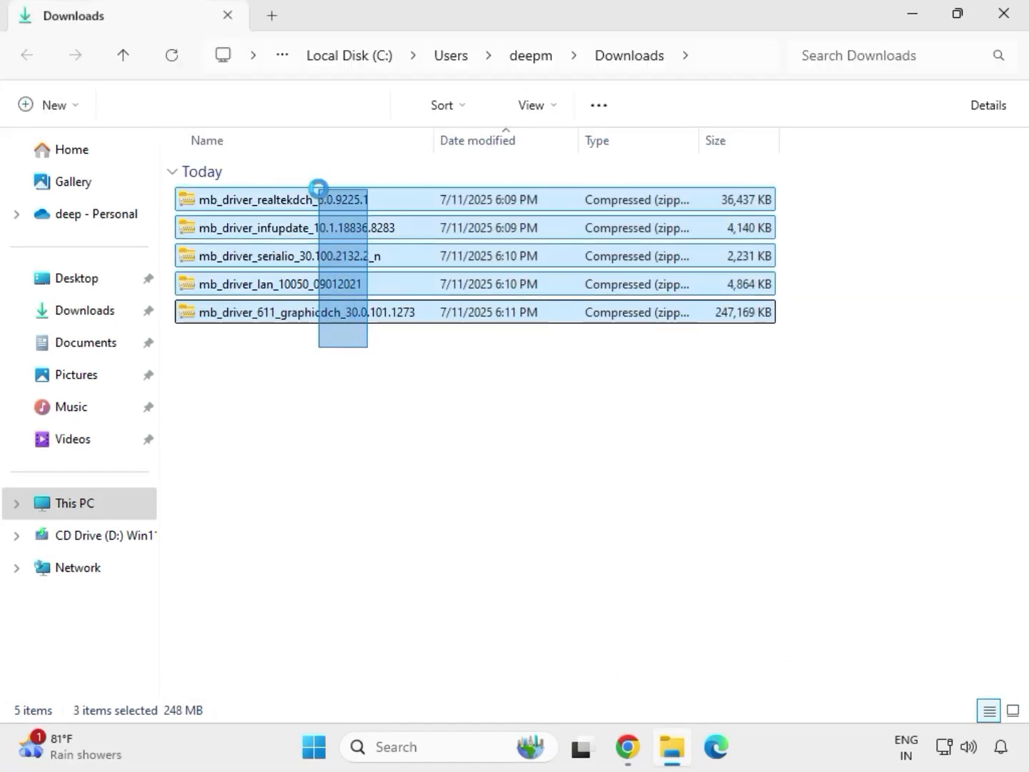
Step: Extract the mb_driver_611_graphicdch_30.0.101.1273 archive to its default folder in Downloads and close the window showing the extracted files
left_click(359, 313)
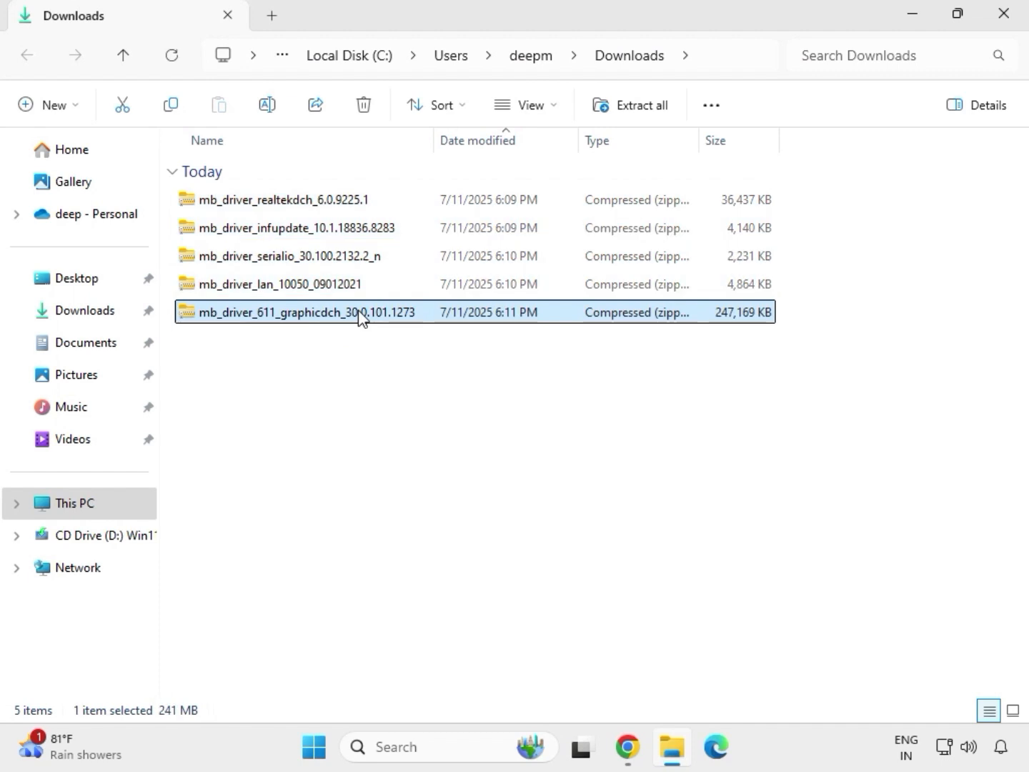
right_click(359, 311)
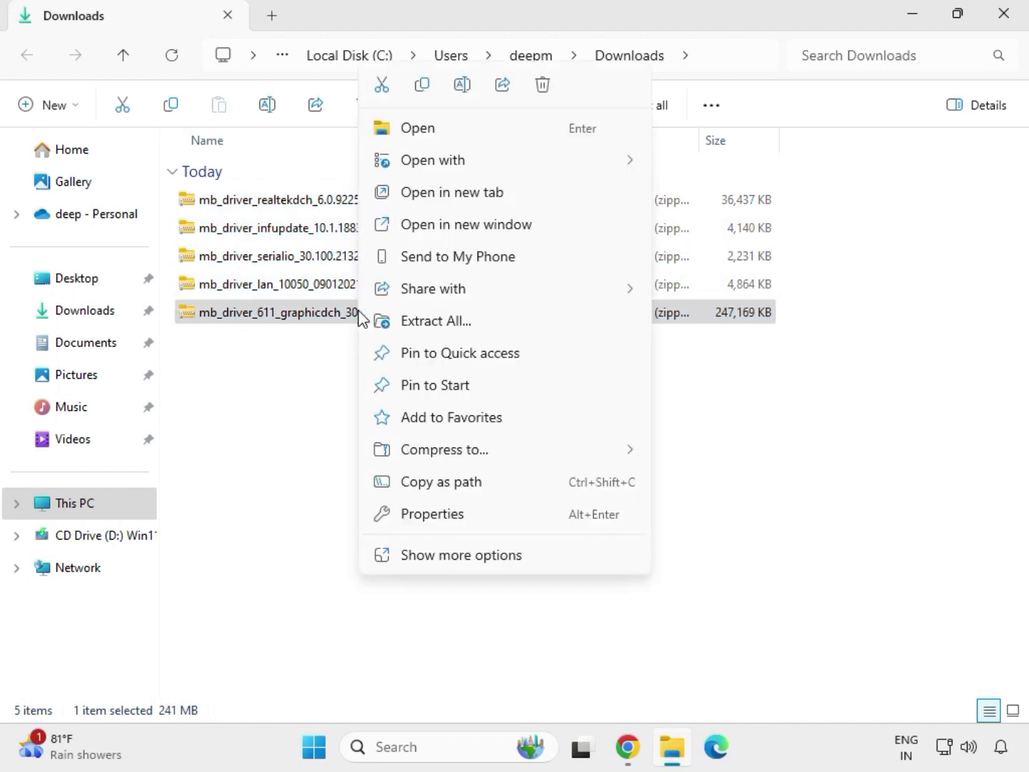
left_click(461, 561)
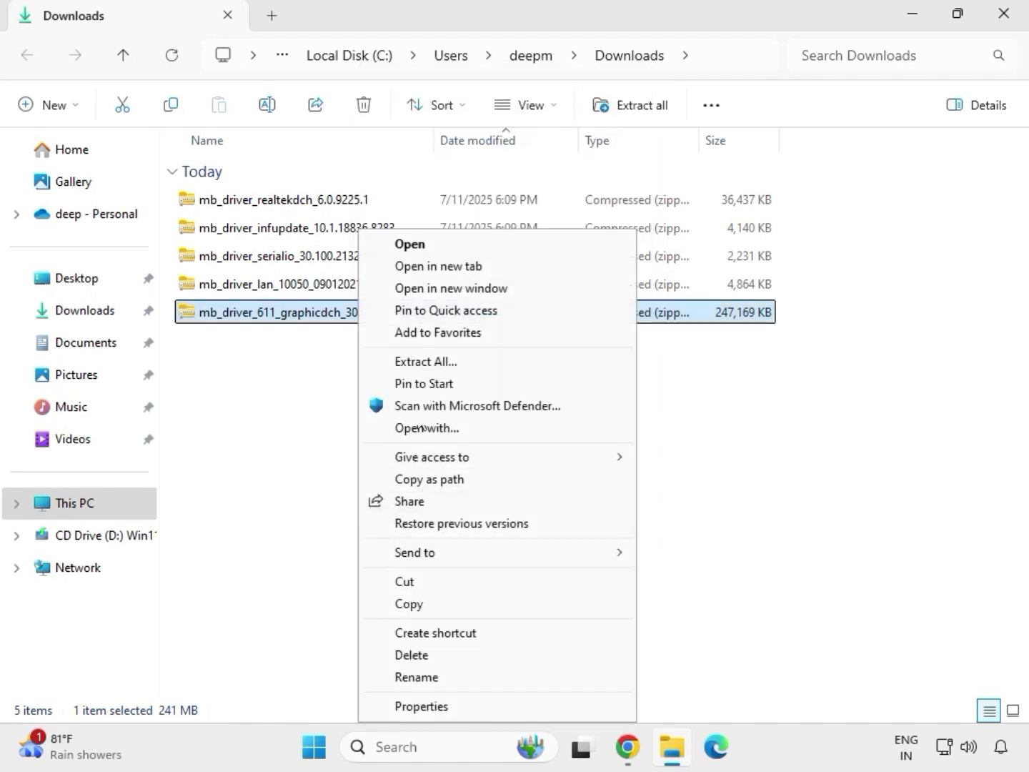
left_click(434, 363)
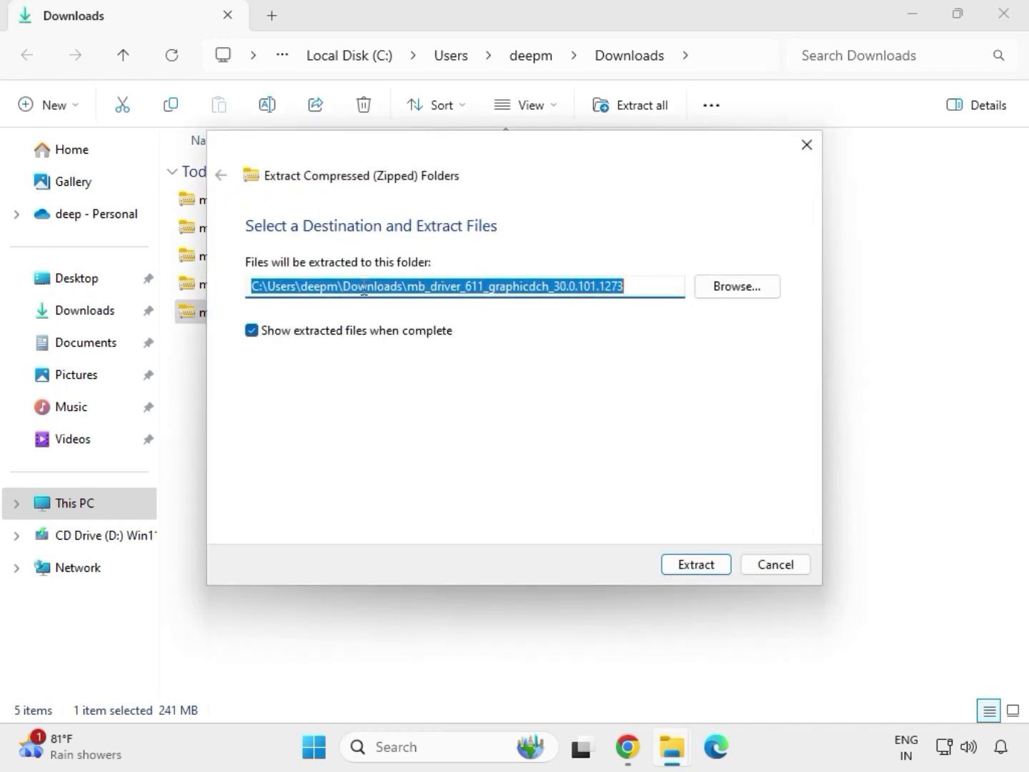
left_click(702, 569)
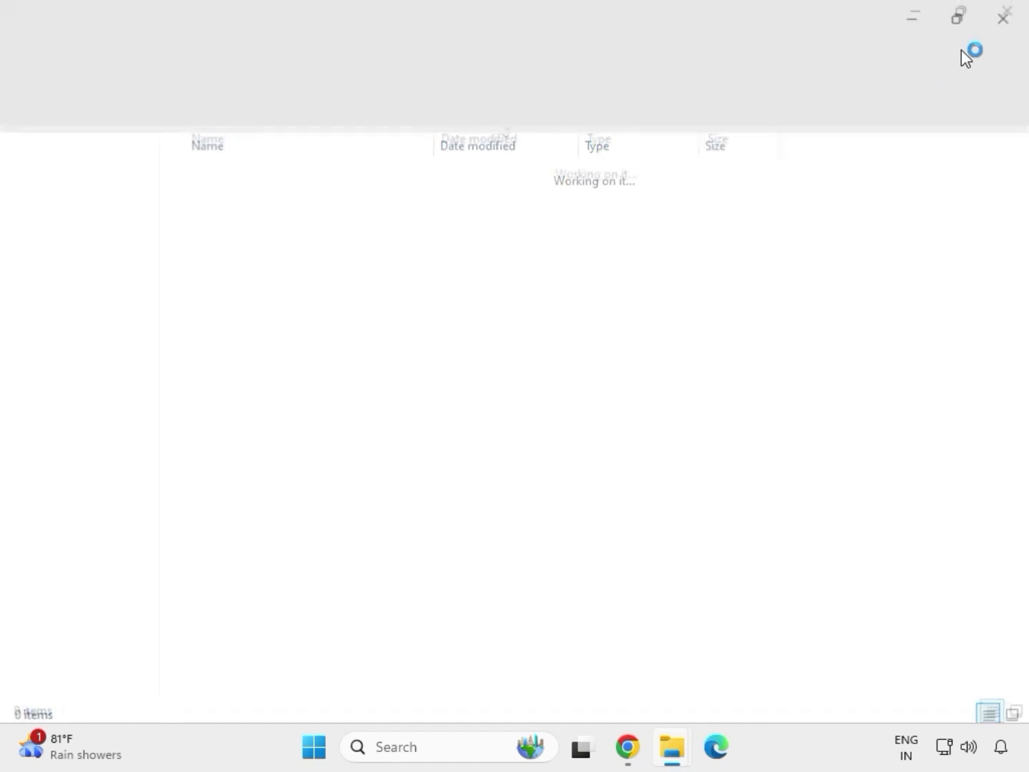
left_click(1004, 13)
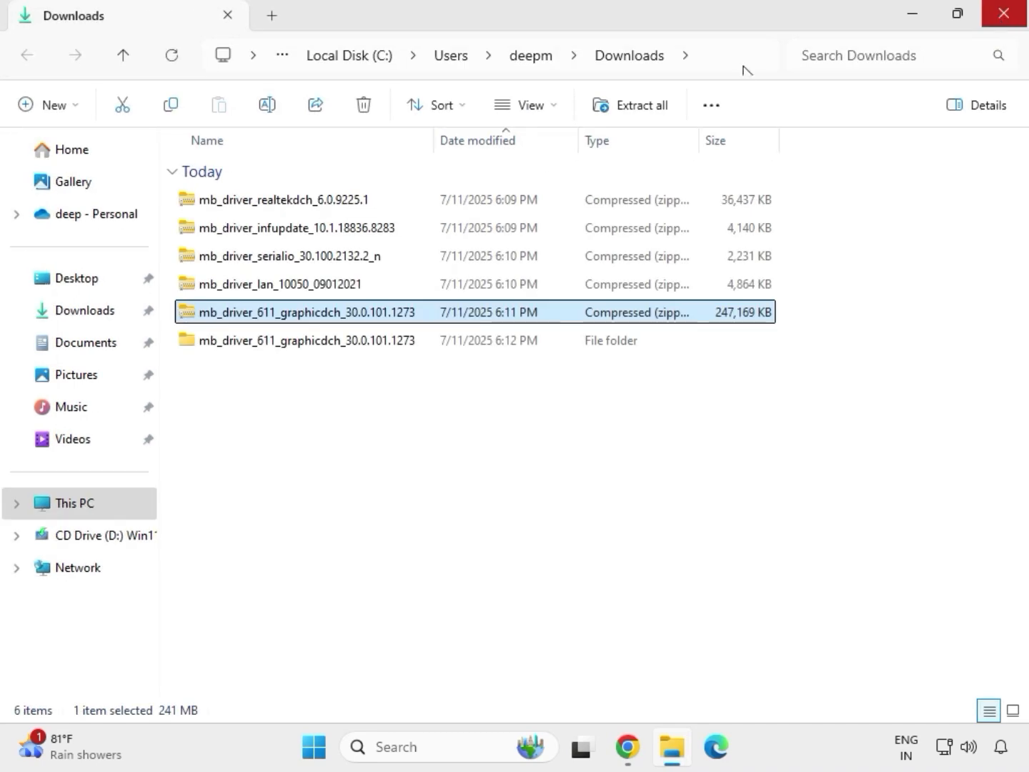
Step: Extract the mb_driver_lan_10050_09012021 archive to its default folder in Downloads and close the window showing the extracted files
left_click(261, 285)
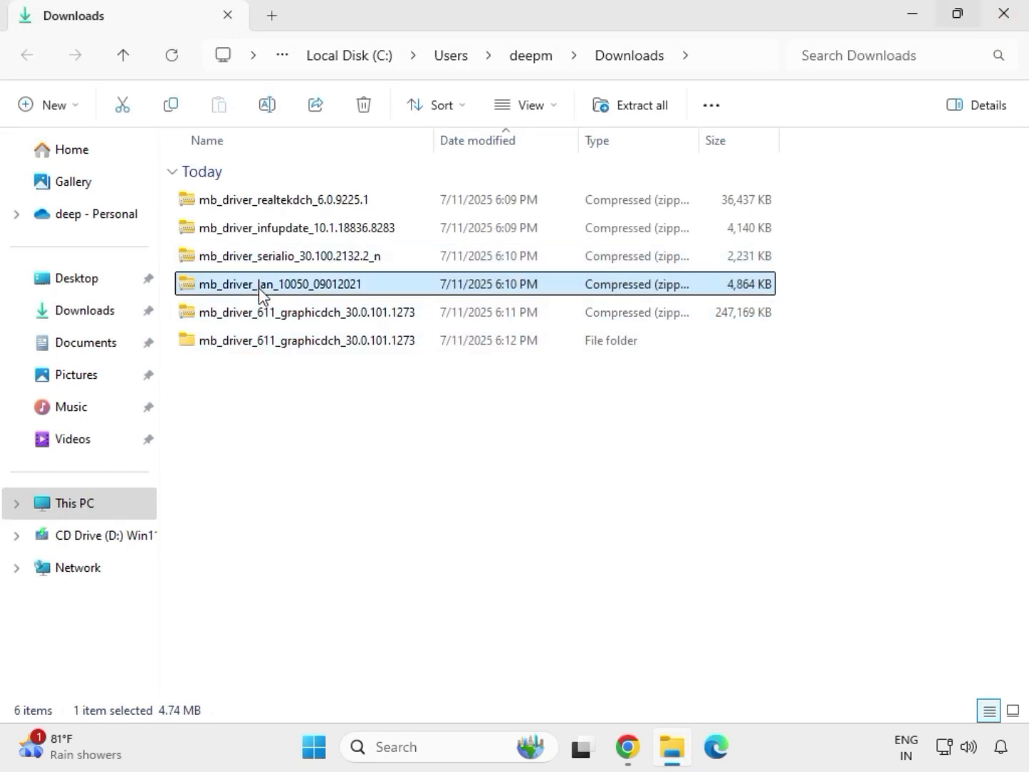
right_click(259, 291)
left_click(342, 558)
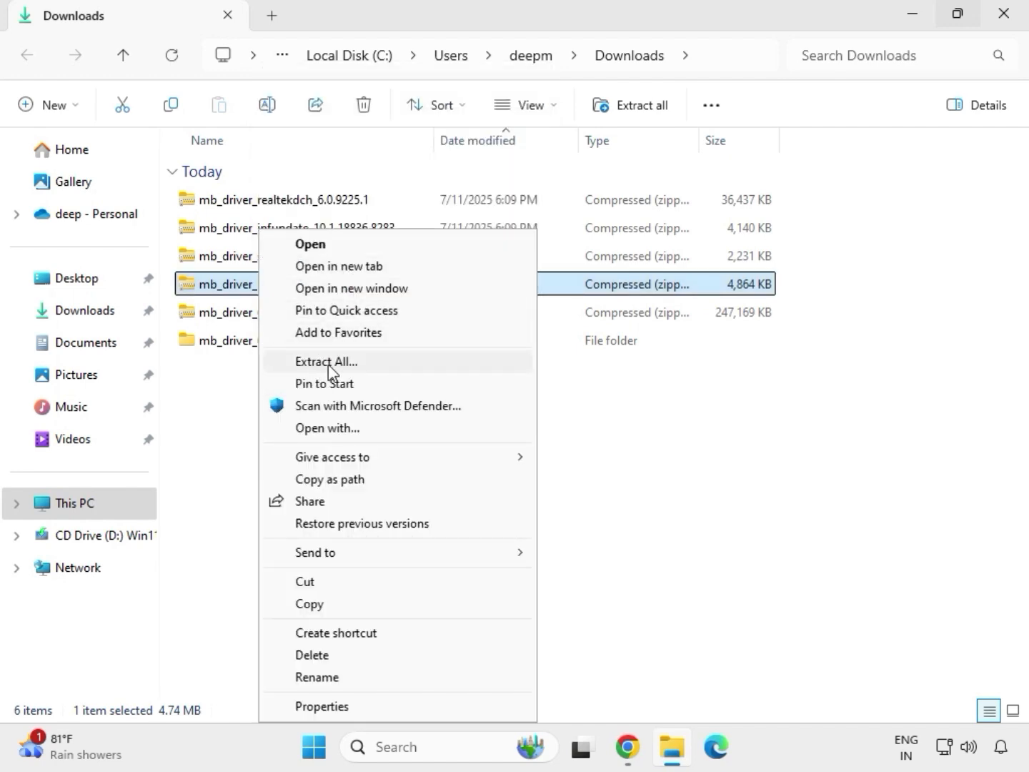
left_click(328, 363)
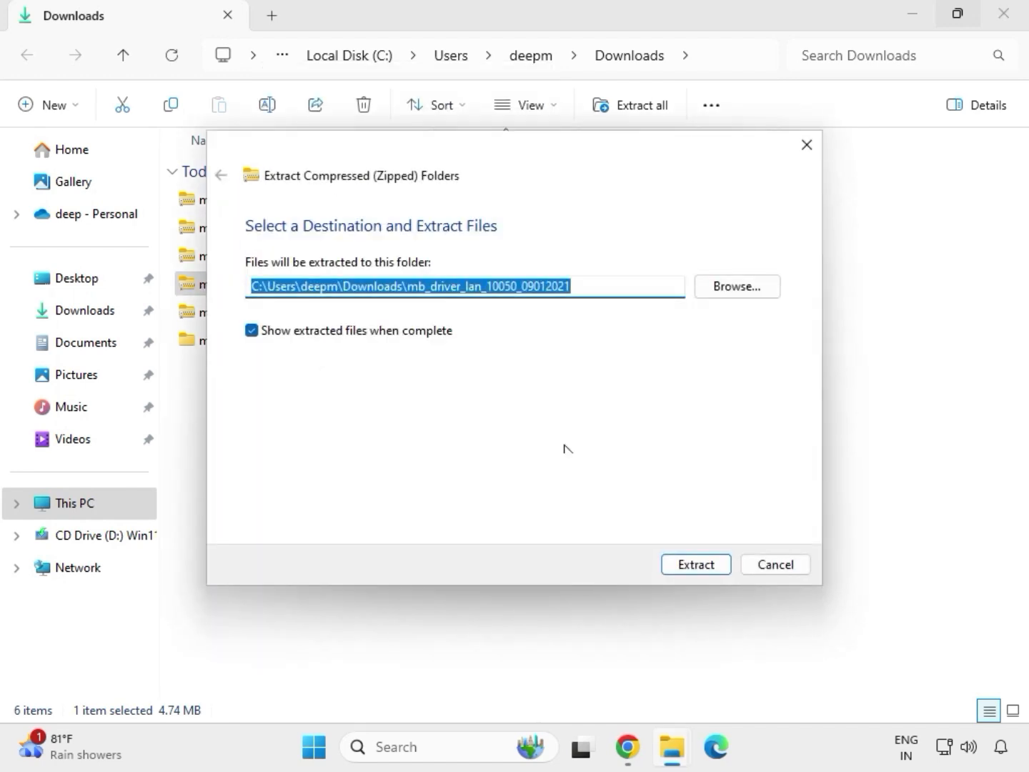
left_click(690, 569)
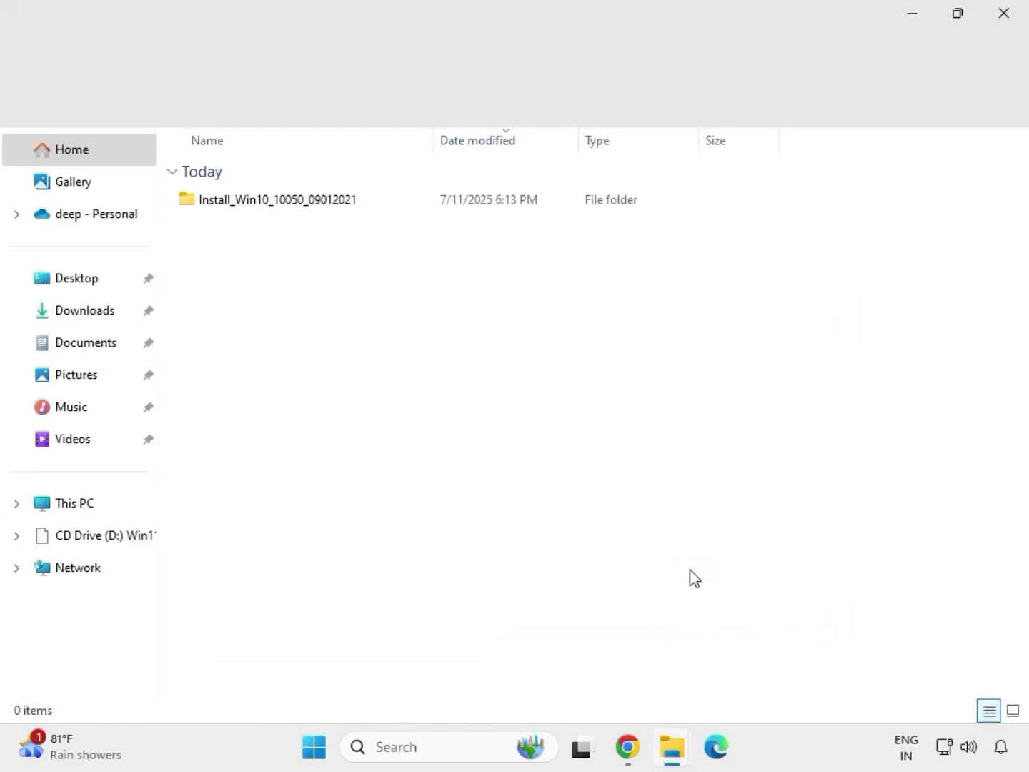
left_click(1005, 18)
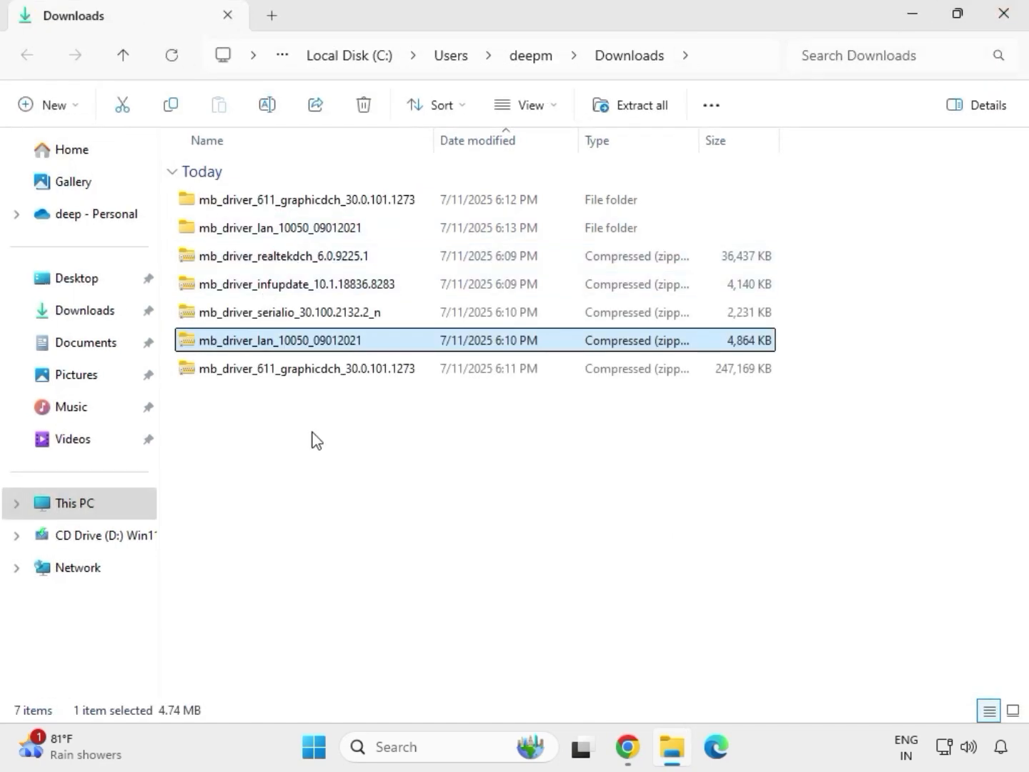
Step: Extract the mb_driver_serialio_30.100.2132.2_n archive to its default folder in Downloads and close the window showing the extracted files
left_click(257, 321)
right_click(257, 321)
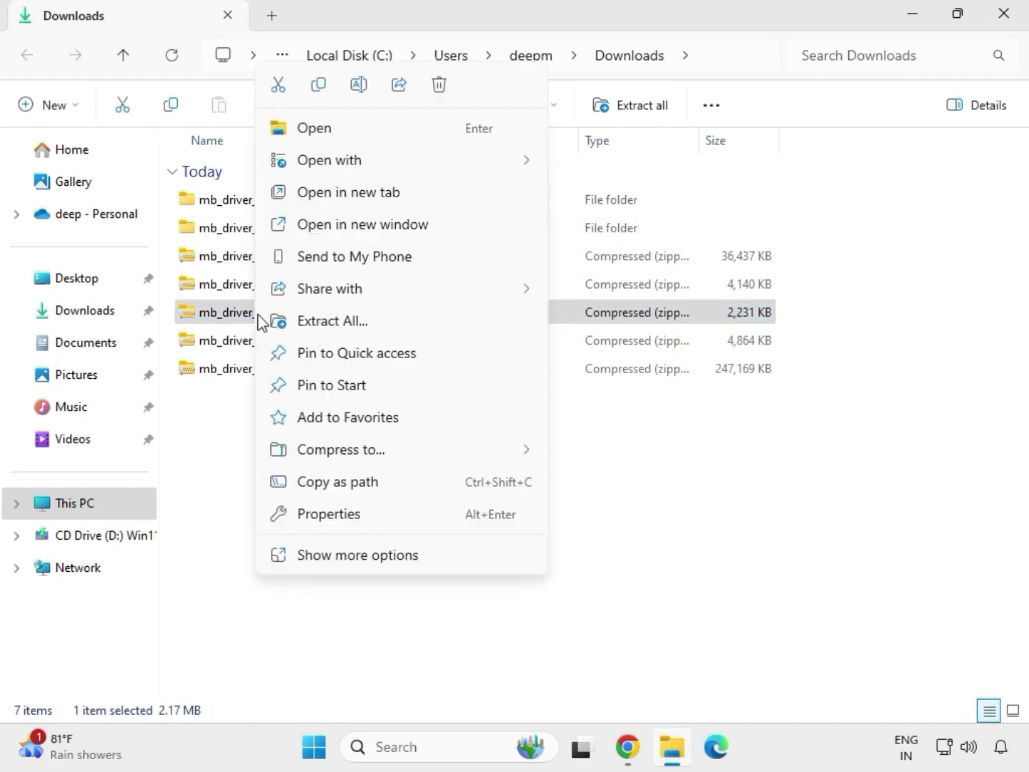
left_click(314, 319)
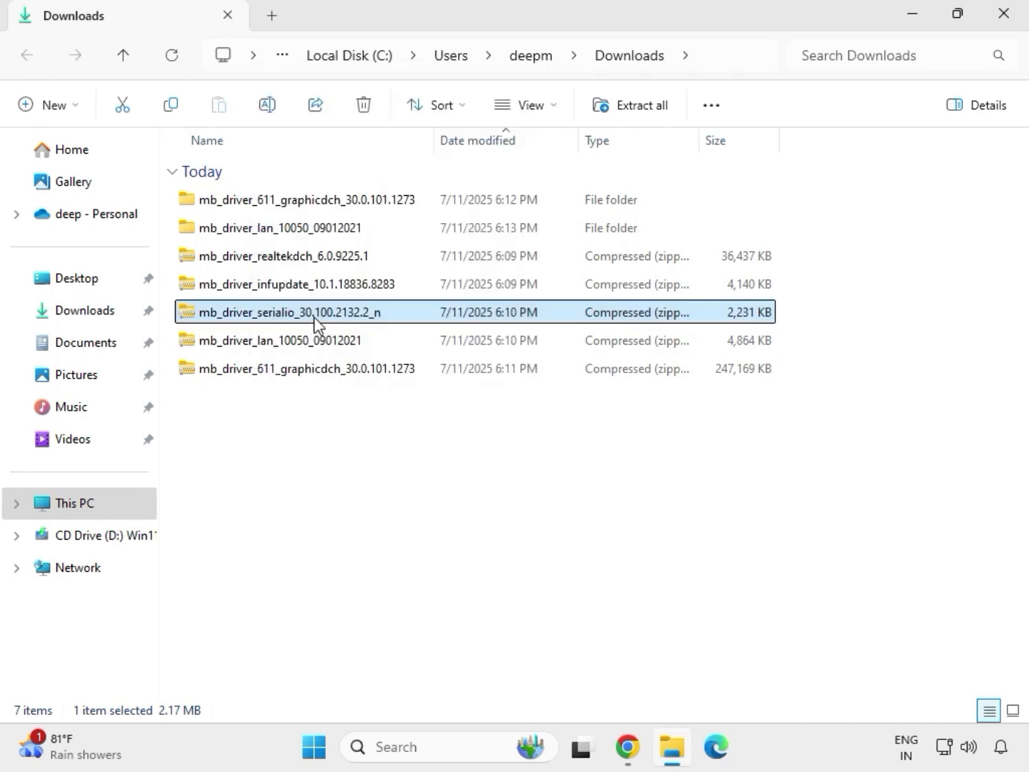
left_click(687, 565)
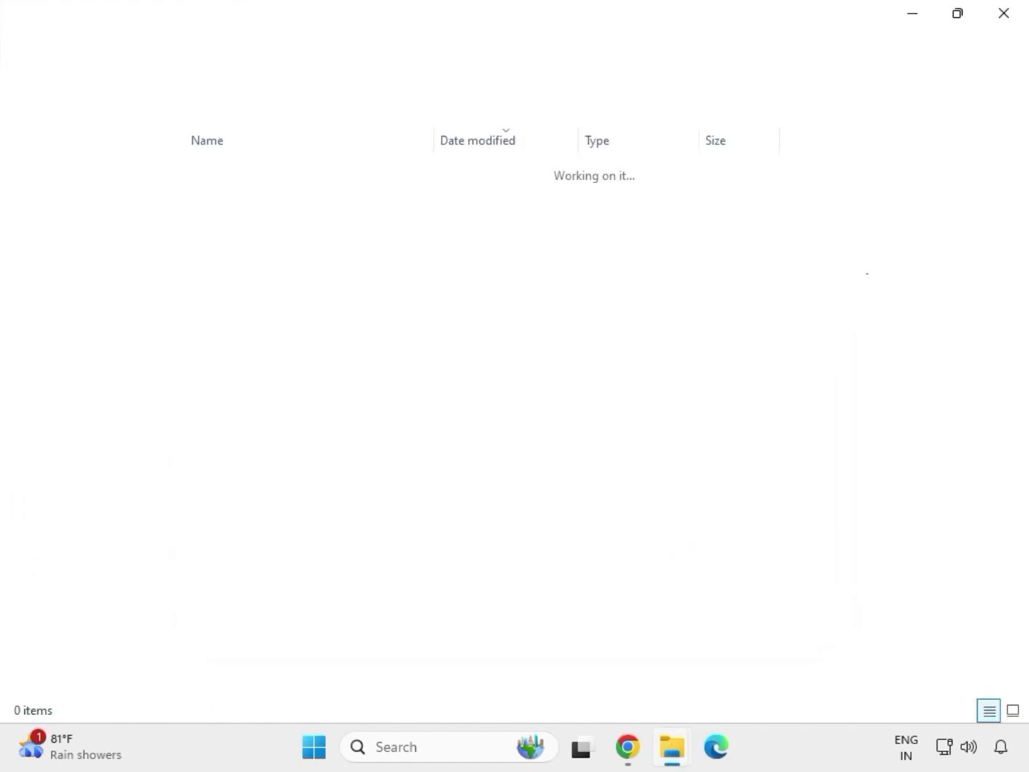
left_click(1003, 14)
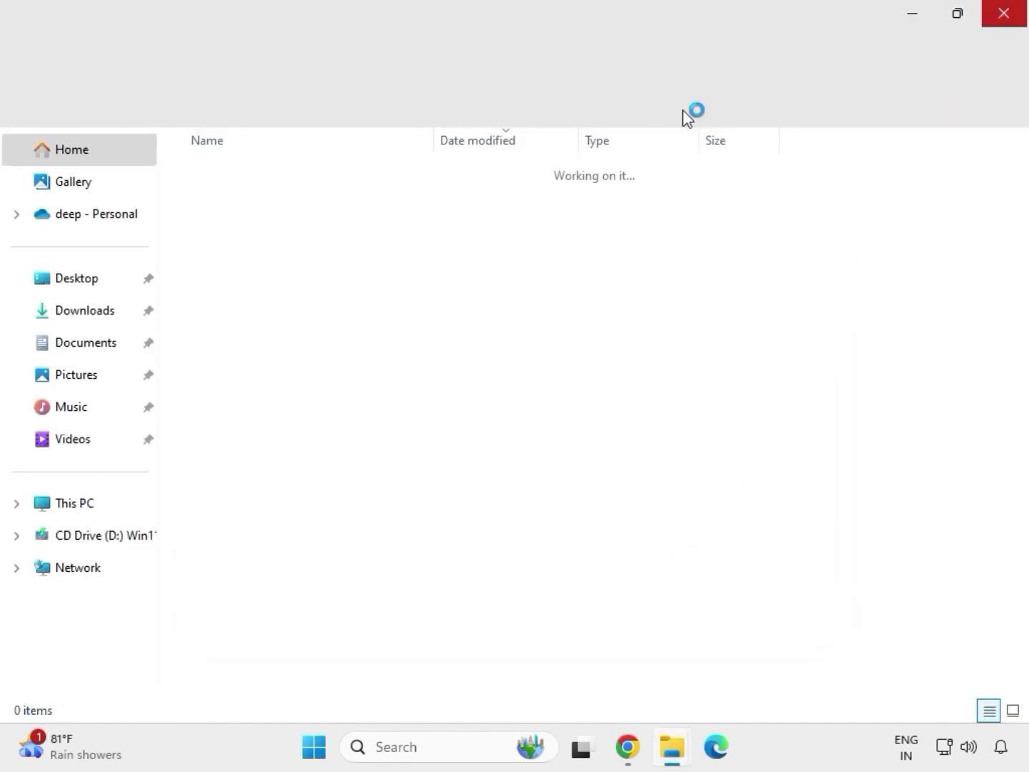
Step: Extract the mb_driver_infupdate_10.1.18836.8283 archive to its default folder in Downloads and close the window showing the extracted files
left_click(265, 287)
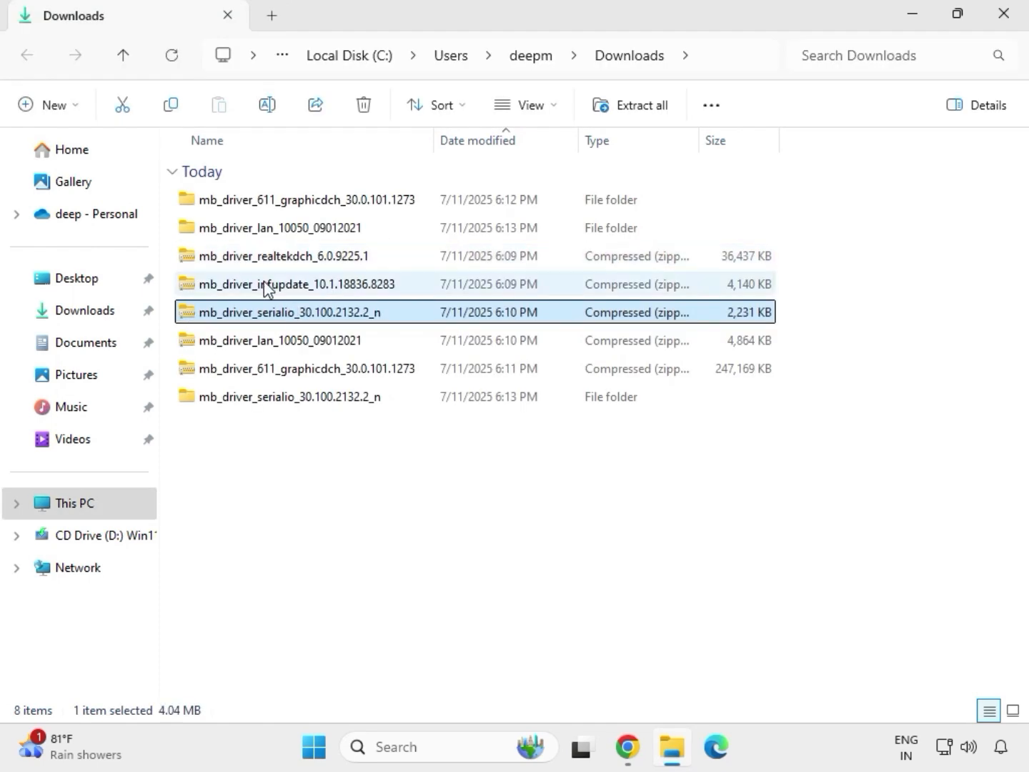
right_click(266, 288)
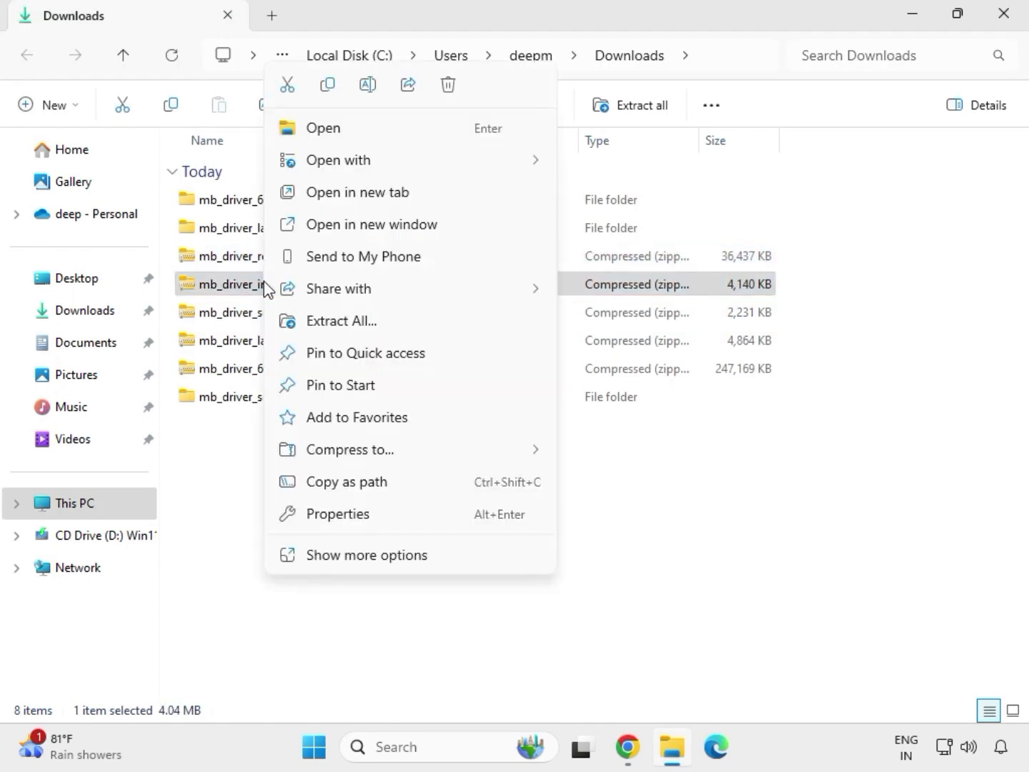
left_click(359, 321)
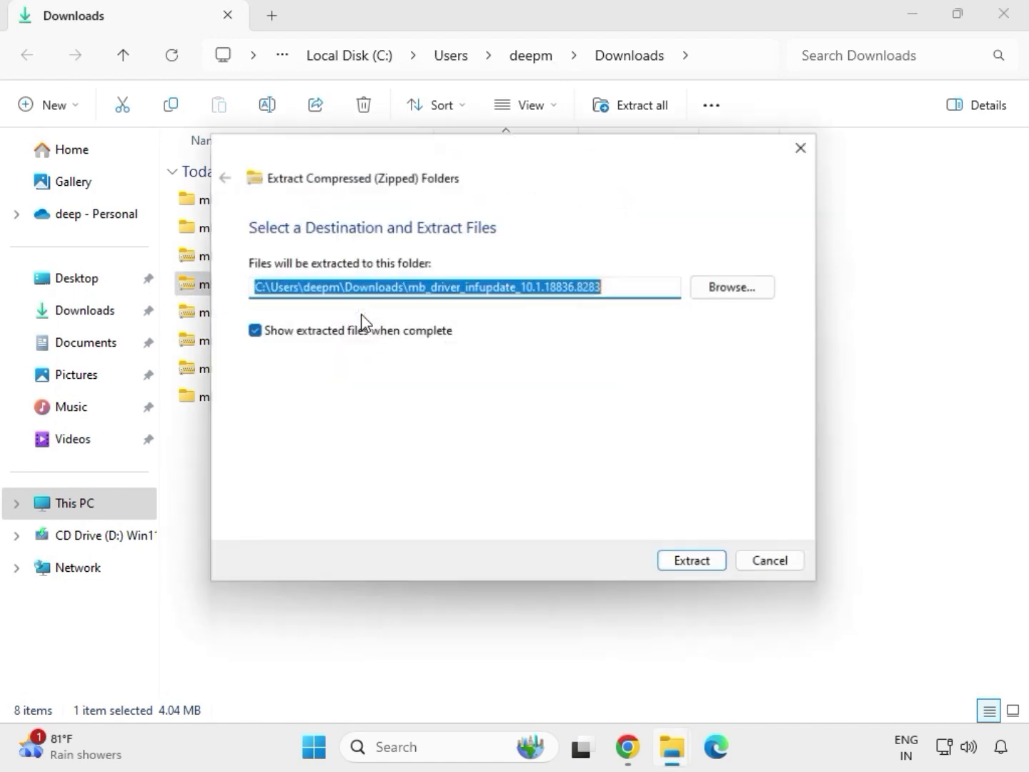
left_click(684, 571)
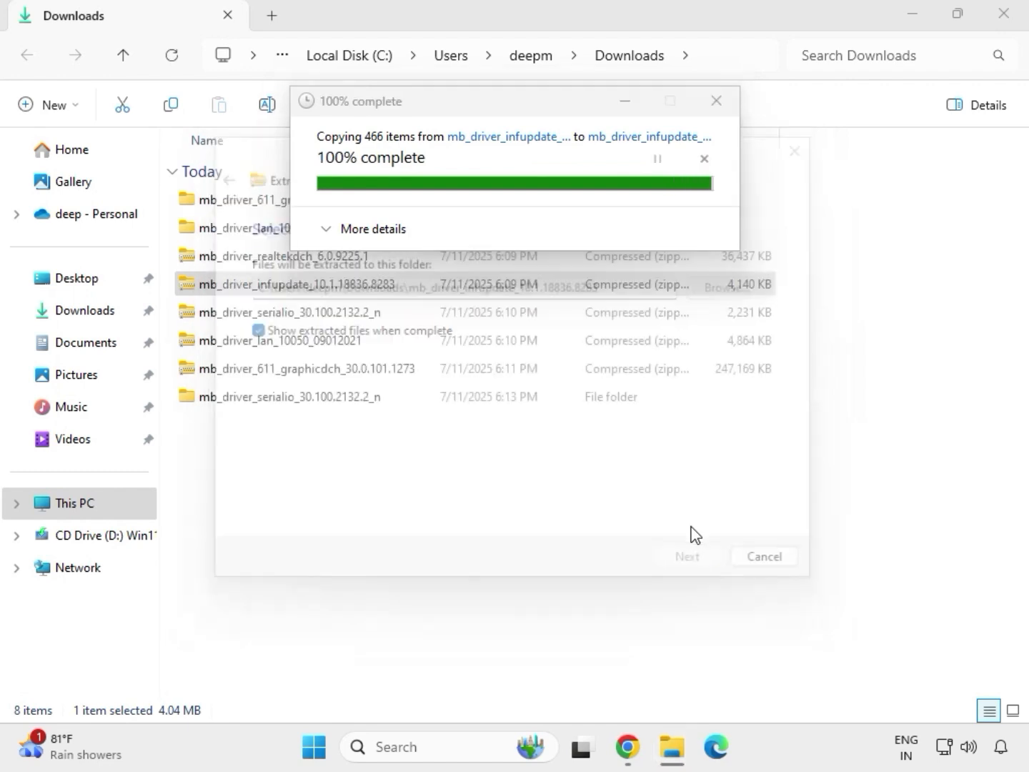
left_click(1007, 17)
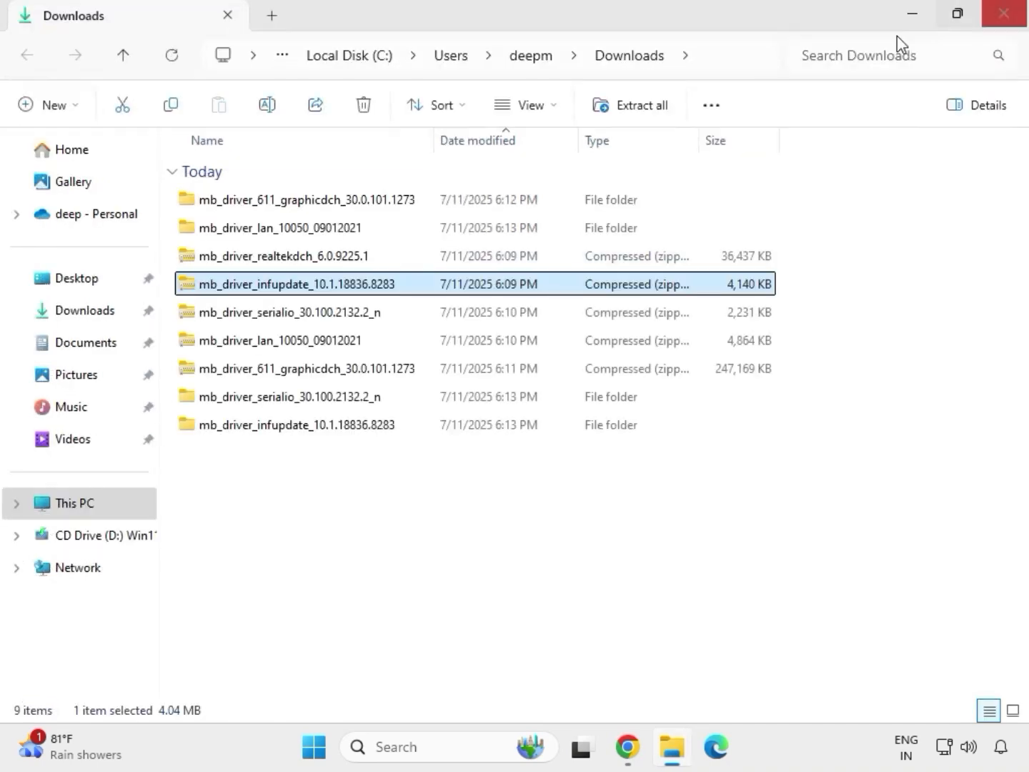
Step: Extract the mb_driver_realtekdch_6.0.9225.1 archive to its default folder in Downloads and close the window showing the extracted files
left_click(276, 259)
right_click(276, 258)
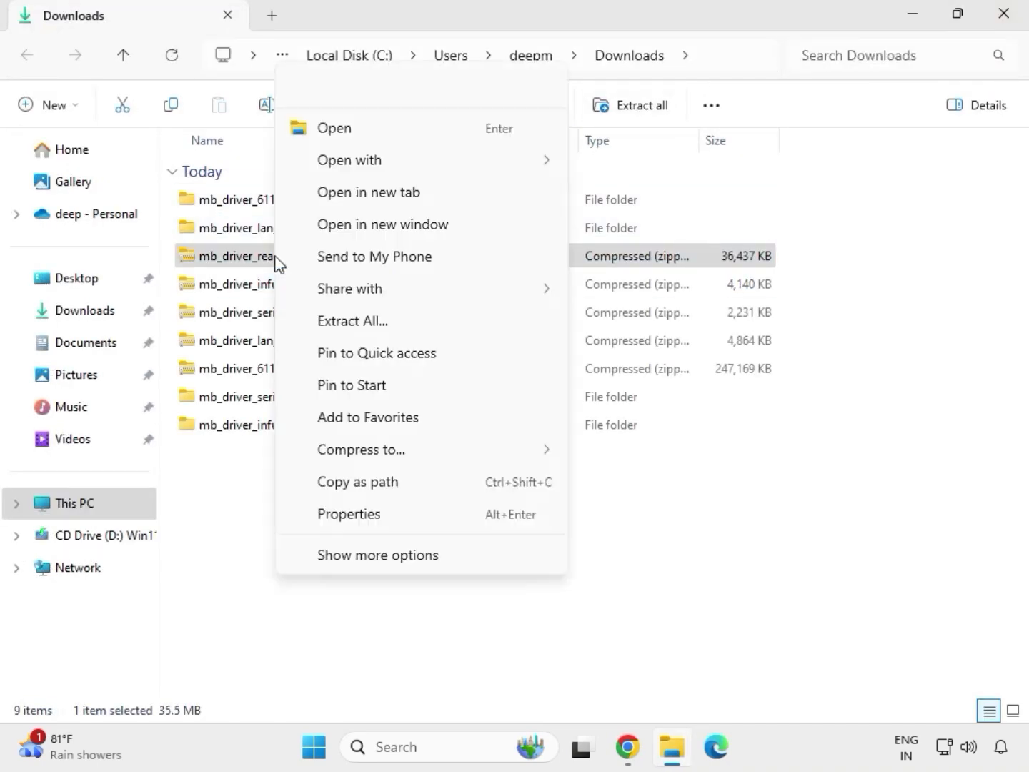
left_click(339, 323)
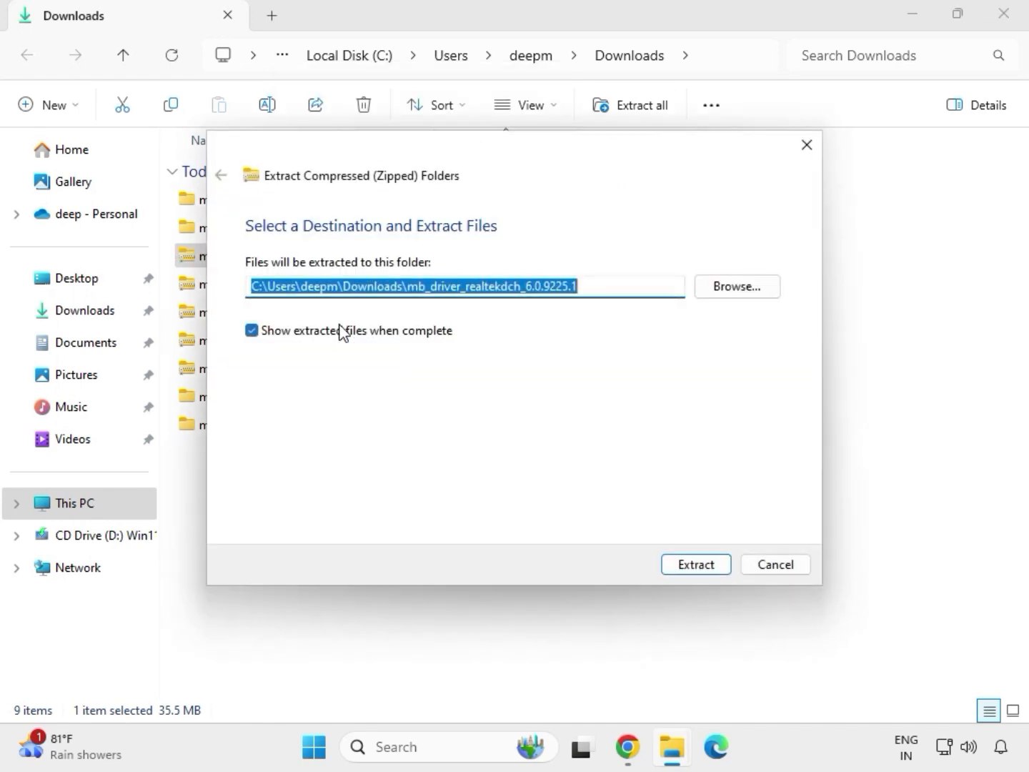
left_click(673, 568)
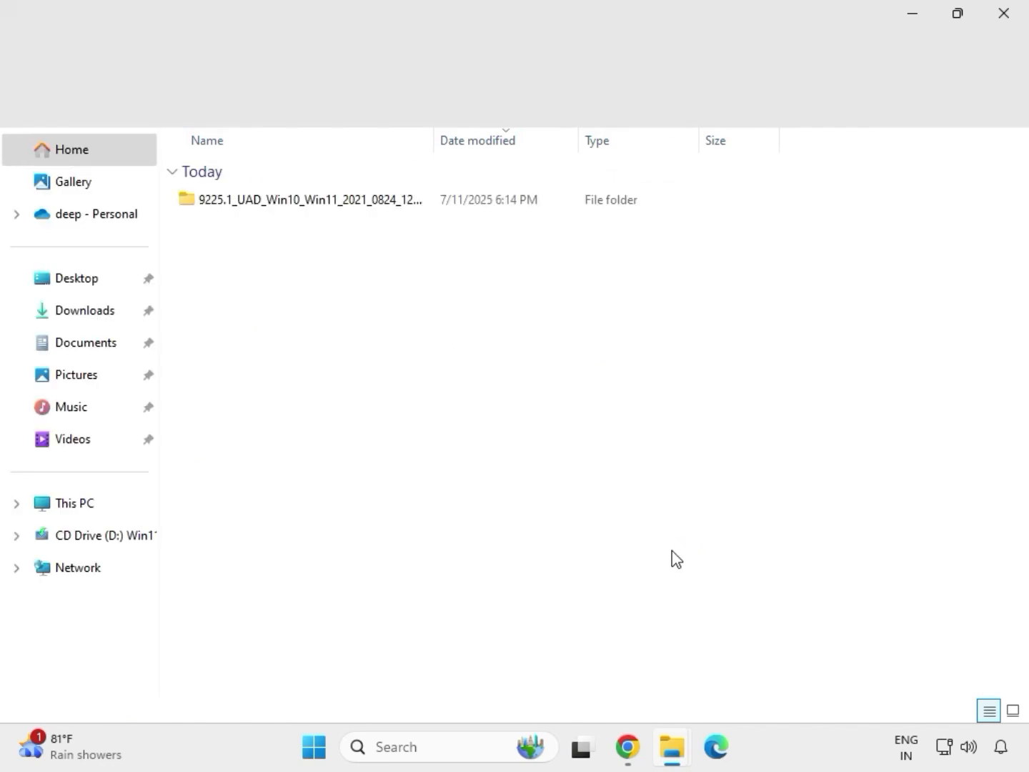
left_click(1009, 25)
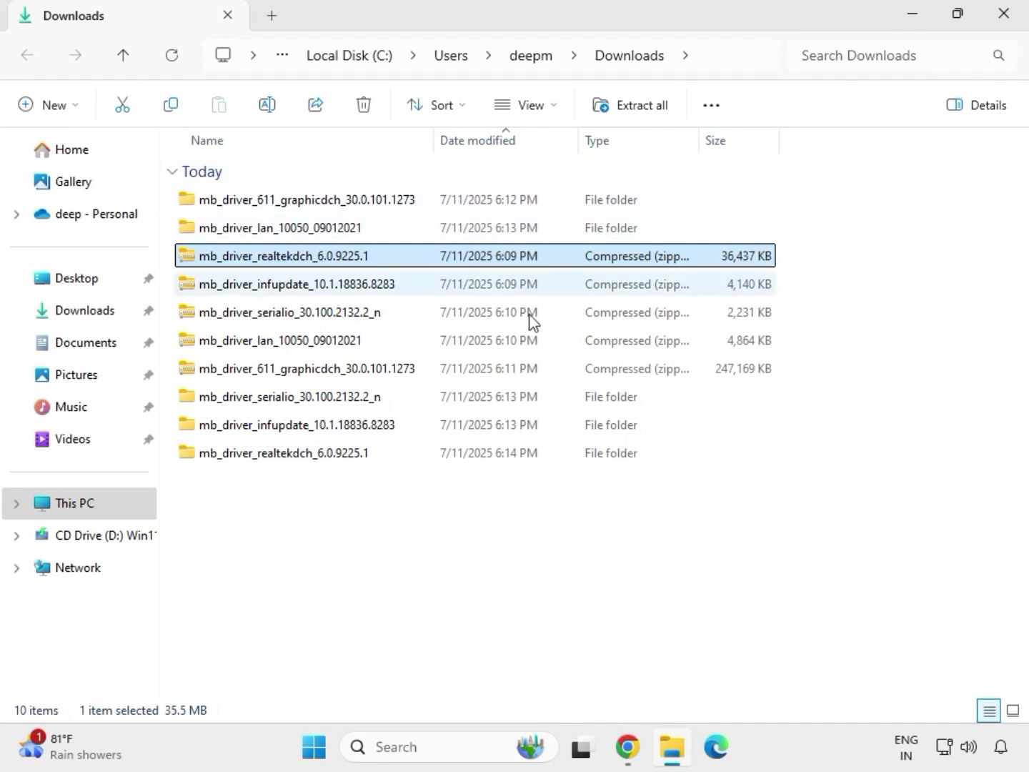
Step: Refresh the Downloads folder listing and select the five extracted driver folders
left_click(485, 571)
right_click(457, 529)
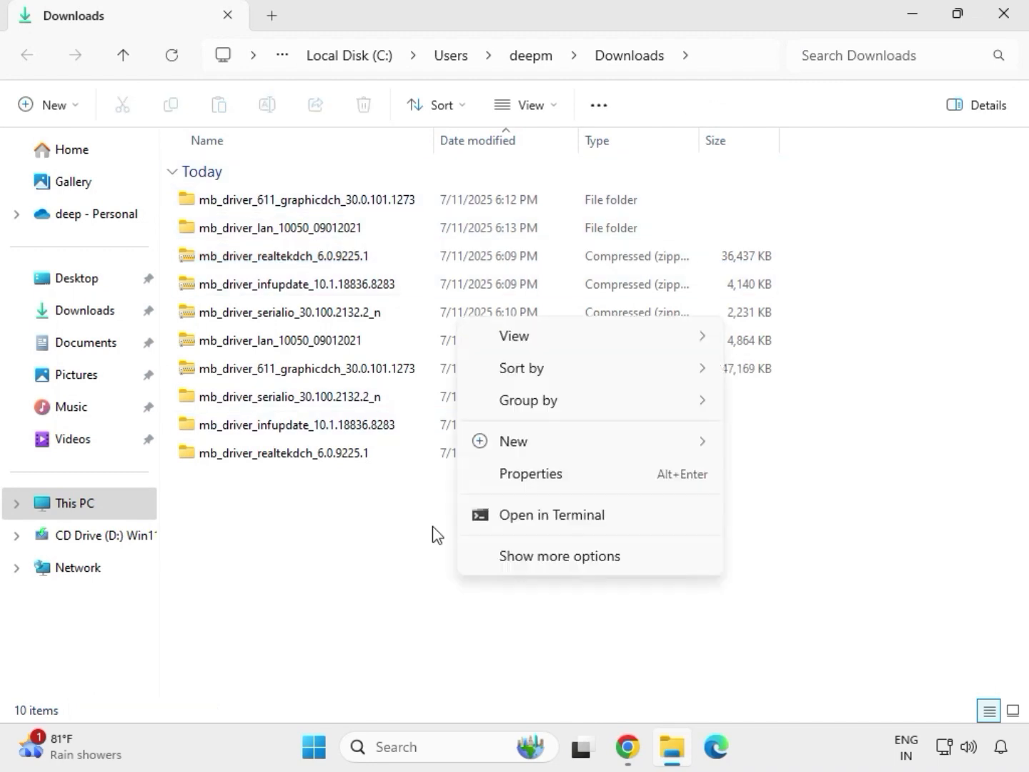
left_click(432, 526)
right_click(432, 526)
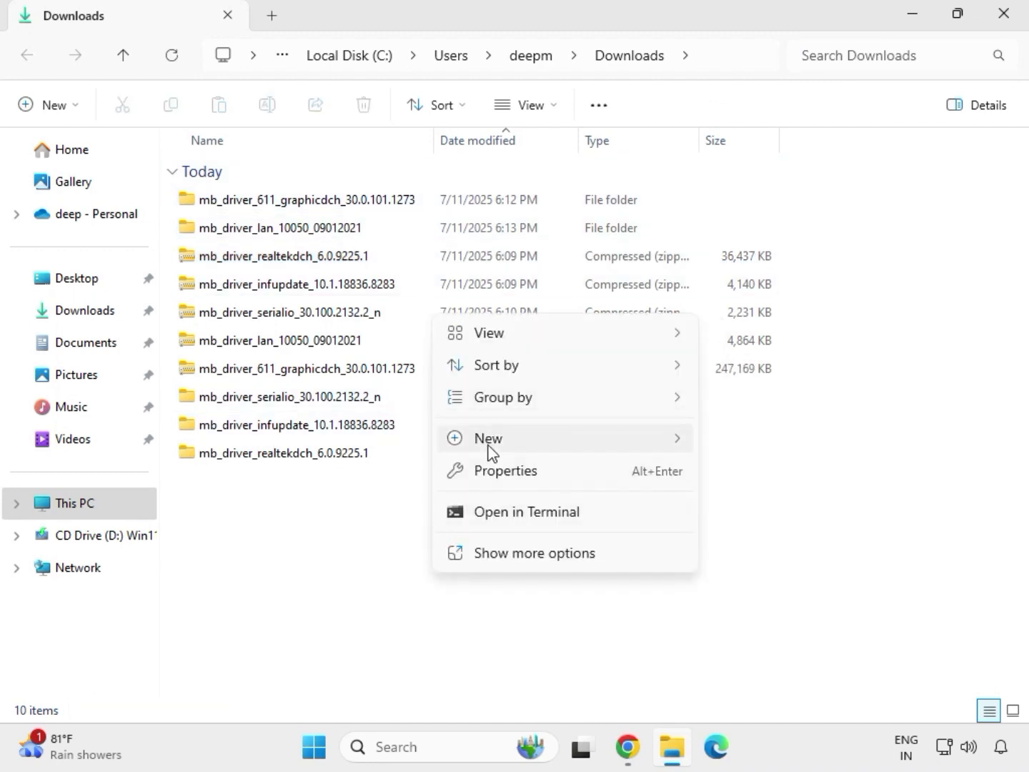
left_click(409, 510)
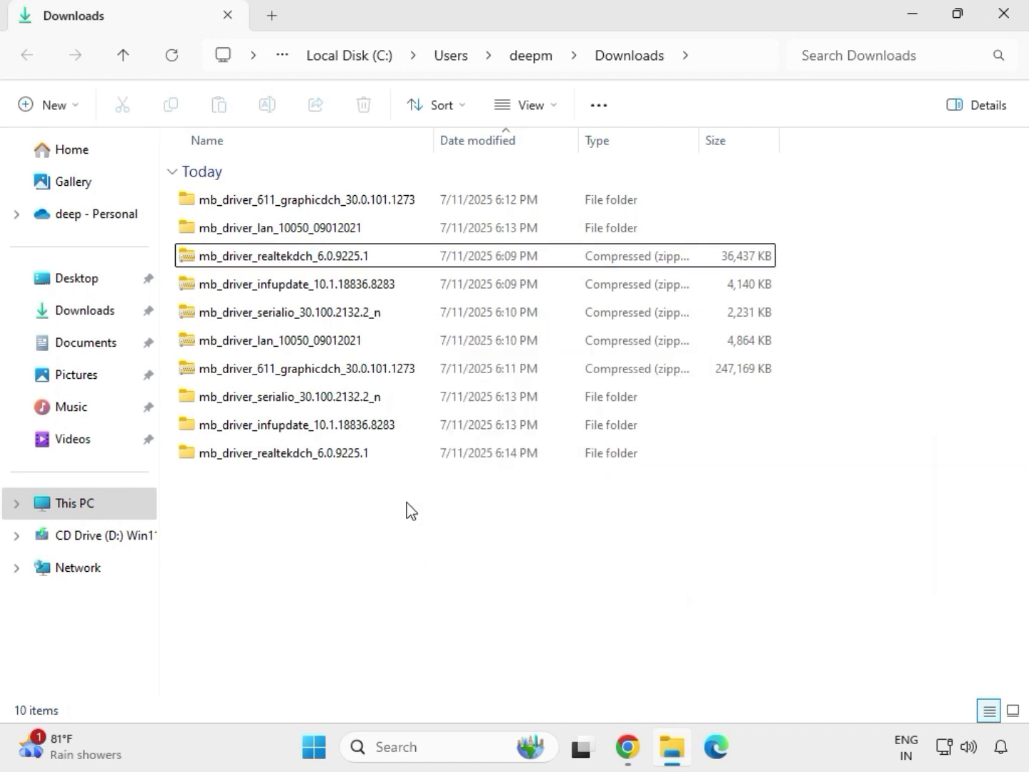
right_click(406, 510)
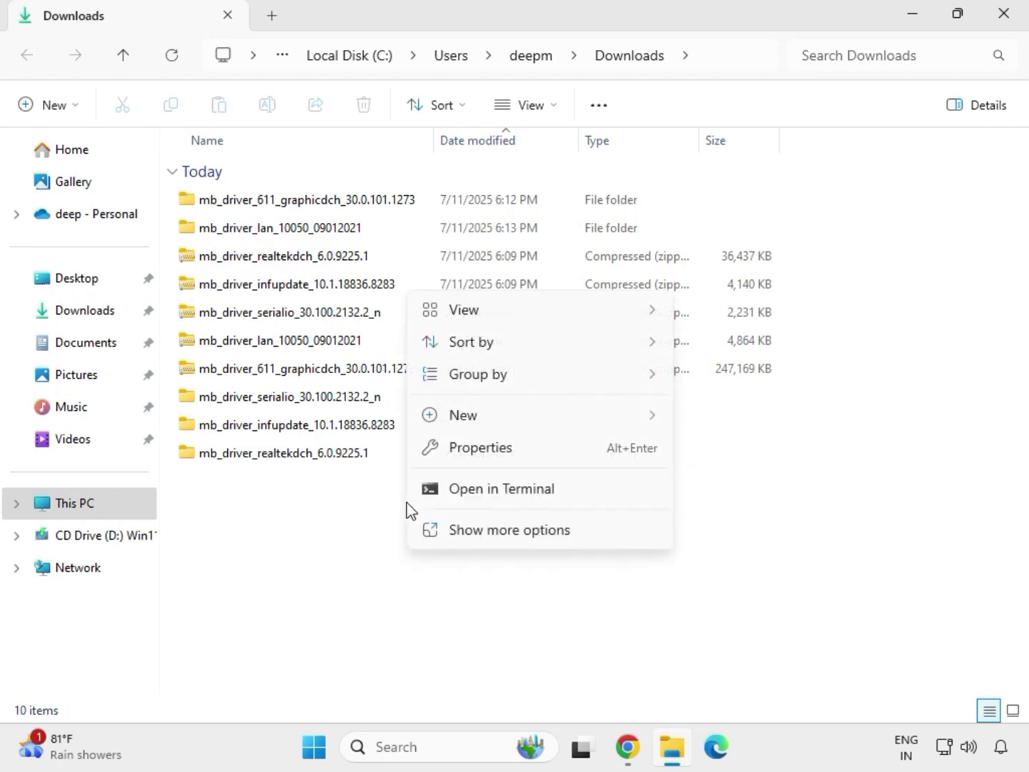
left_click(466, 524)
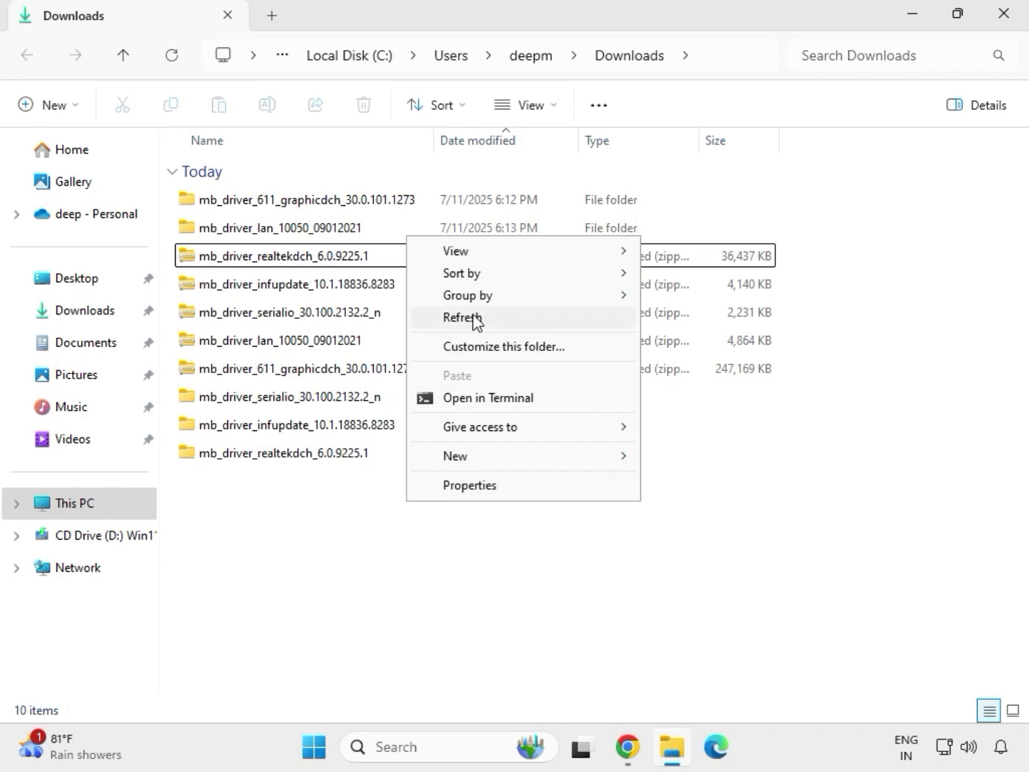
left_click(474, 320)
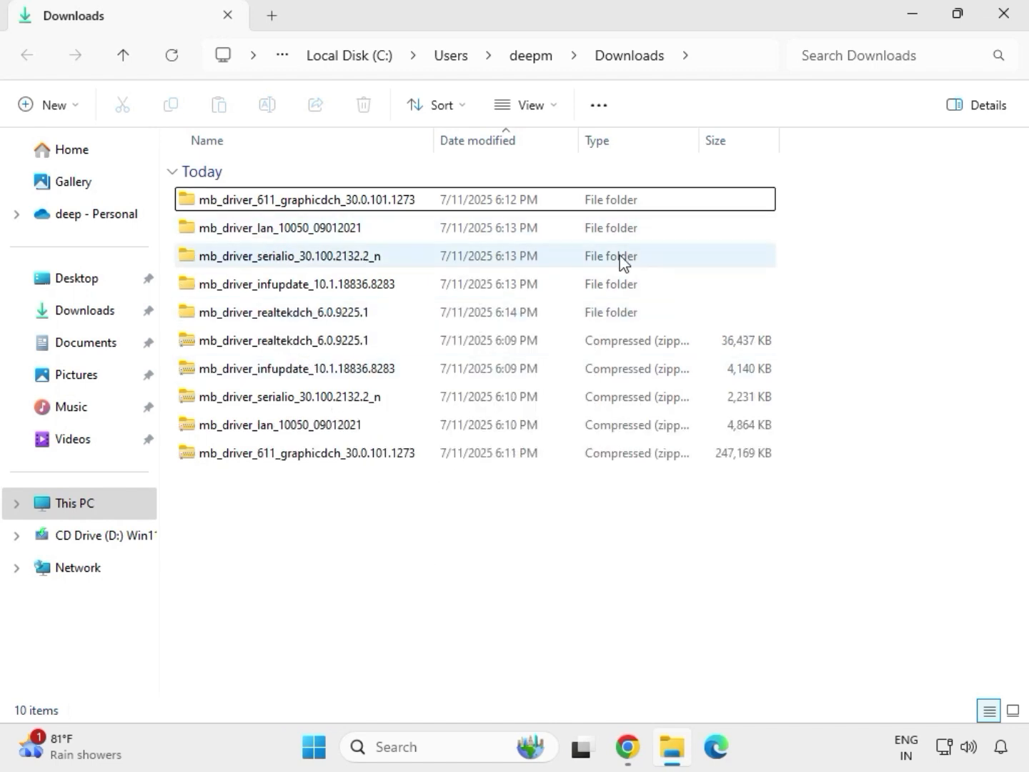
left_click_drag(790, 322, 511, 208)
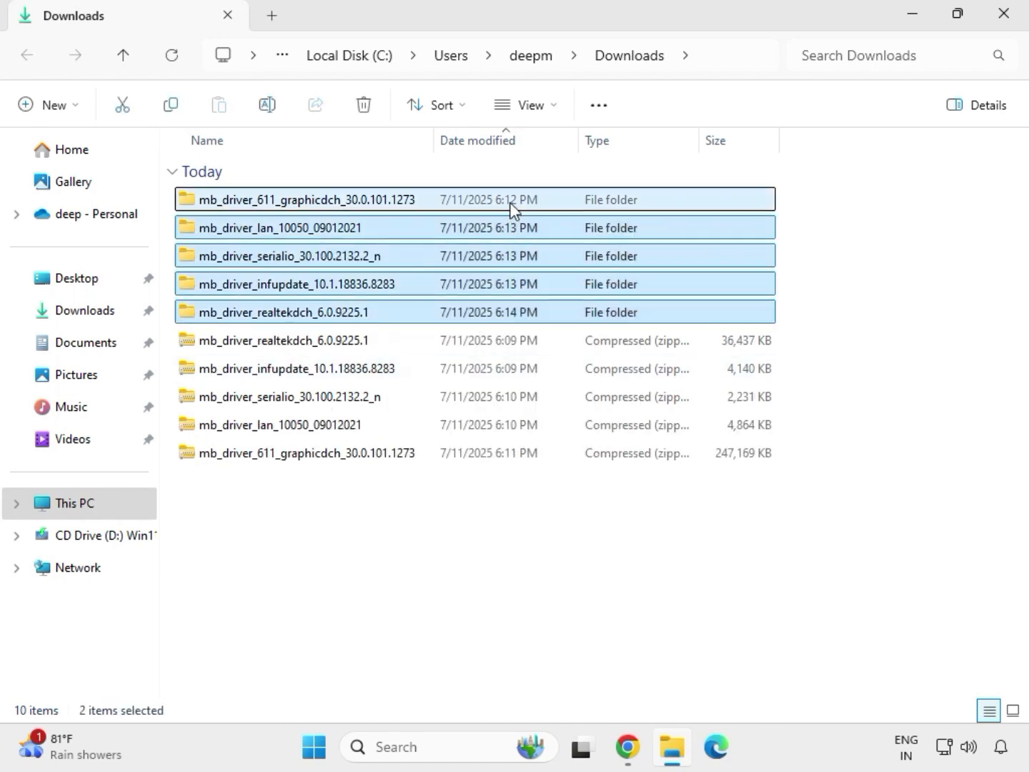
Step: Run the installer in the extracted mb_driver_611_graphicdch_30.0.101.1273 folder as administrator, allow it to make changes, and close the folder window
left_click(306, 203)
double_click(333, 206)
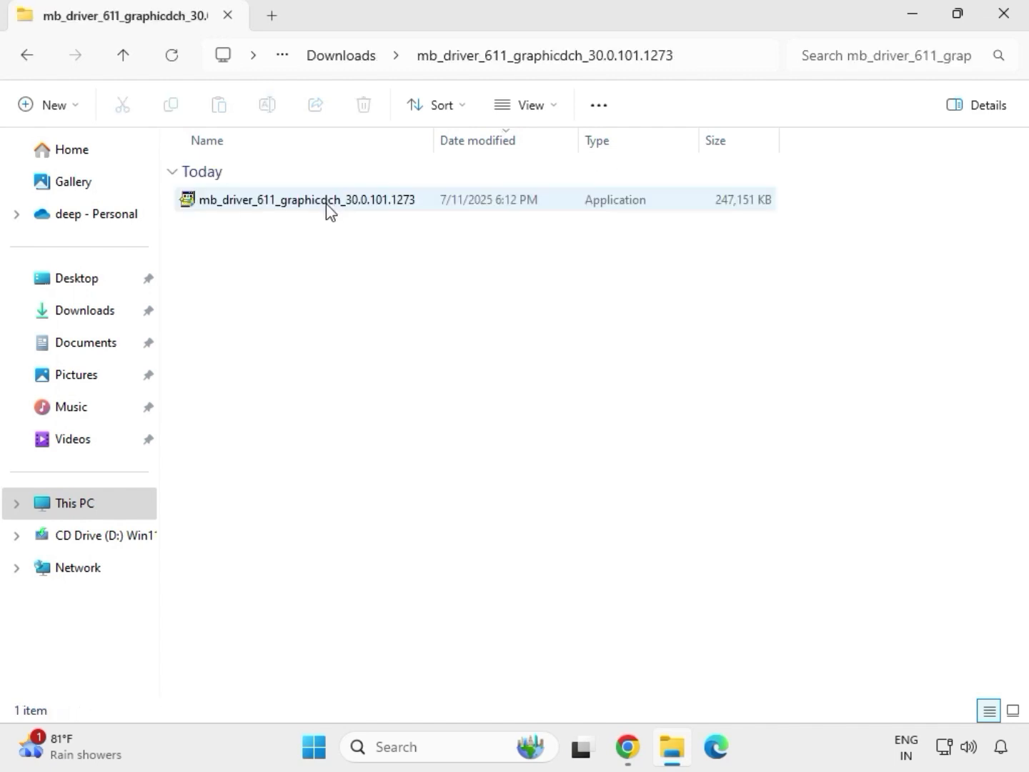
left_click(286, 204)
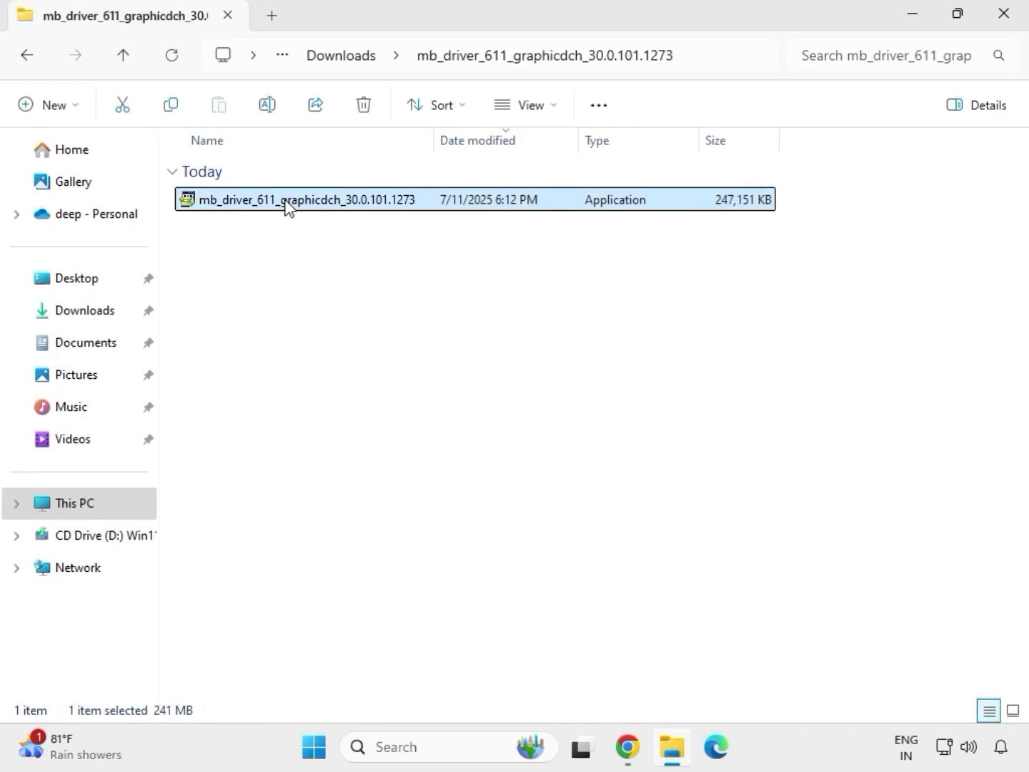
right_click(310, 237)
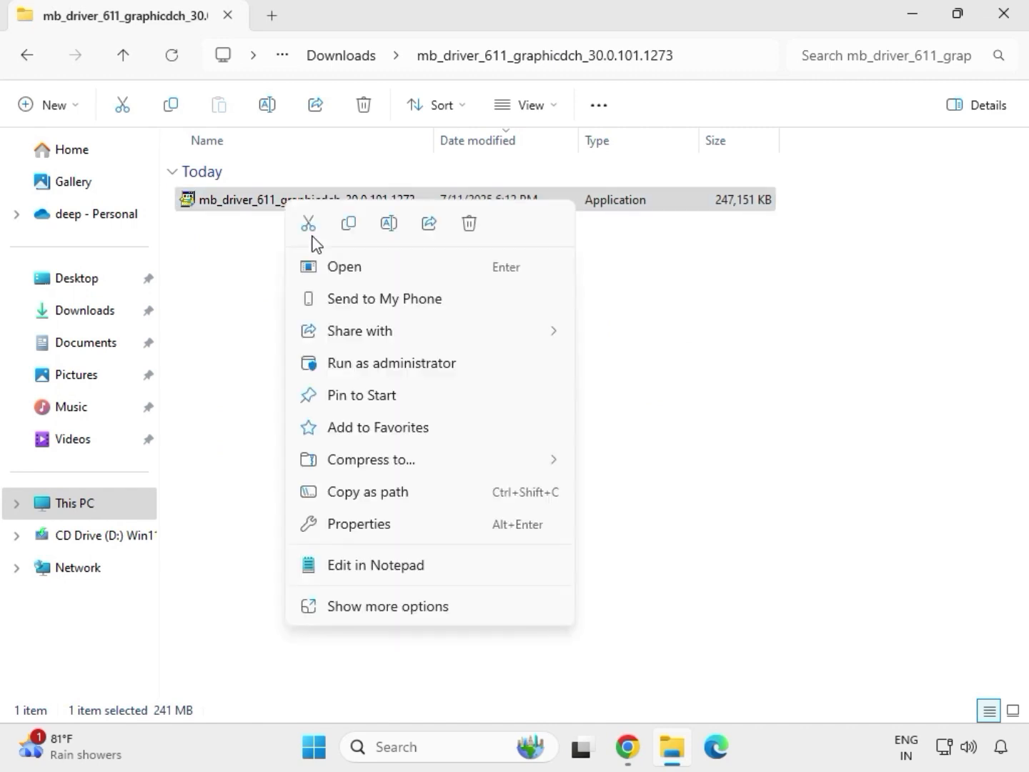
left_click(375, 363)
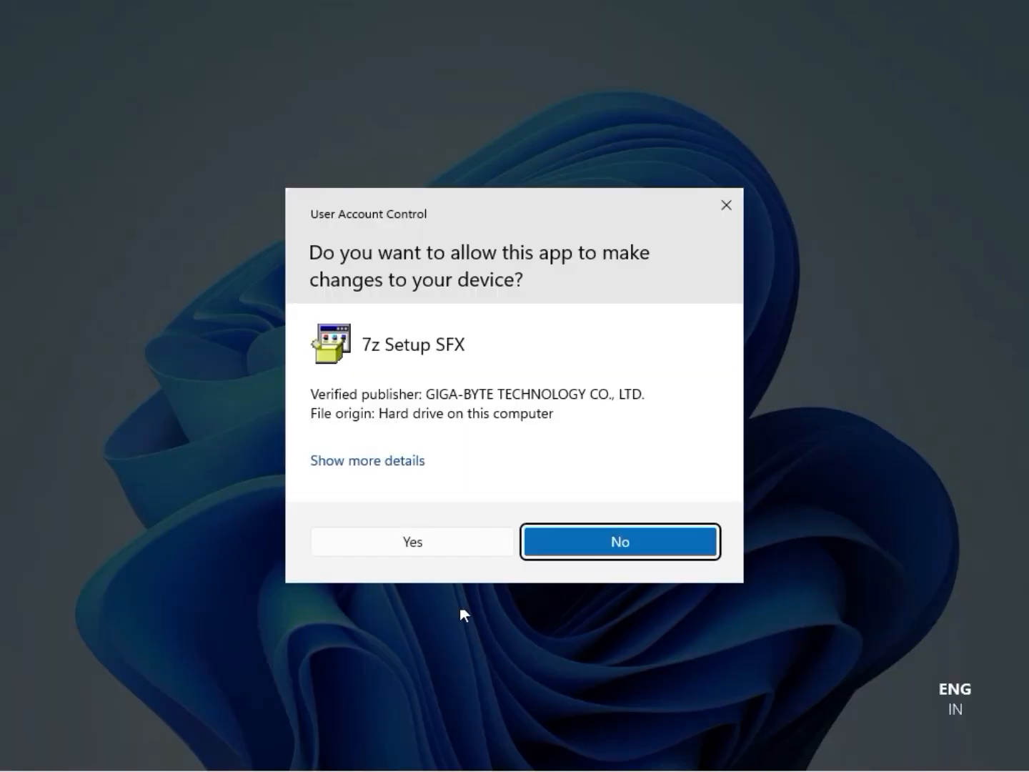
left_click(430, 544)
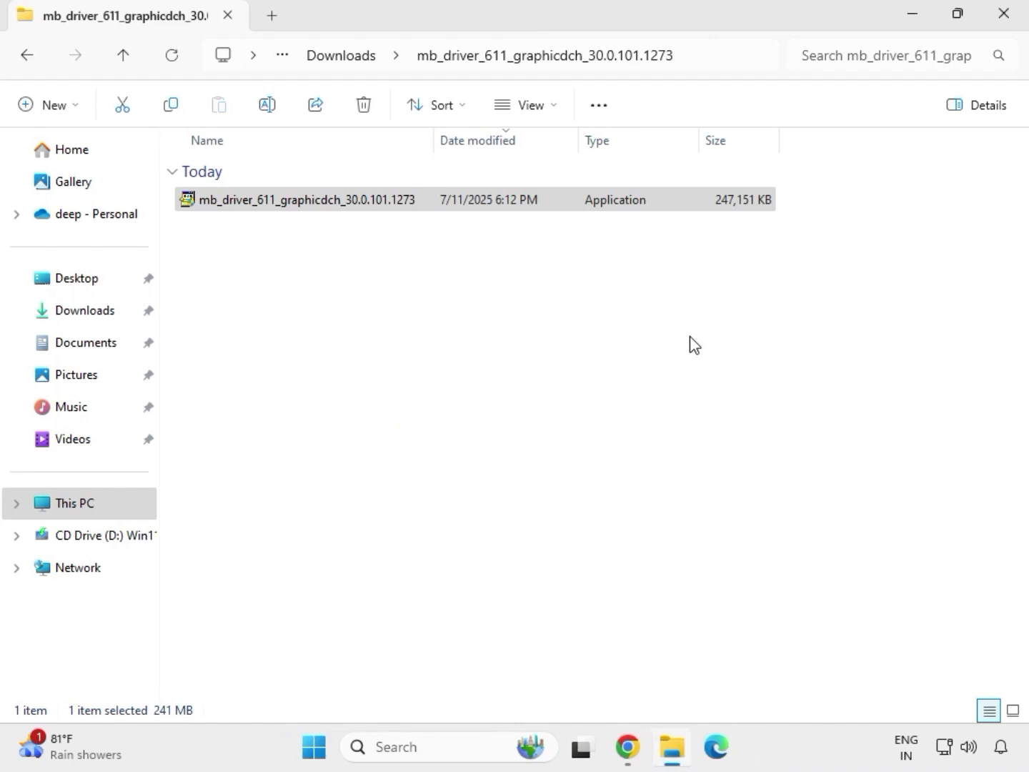
left_click(1010, 18)
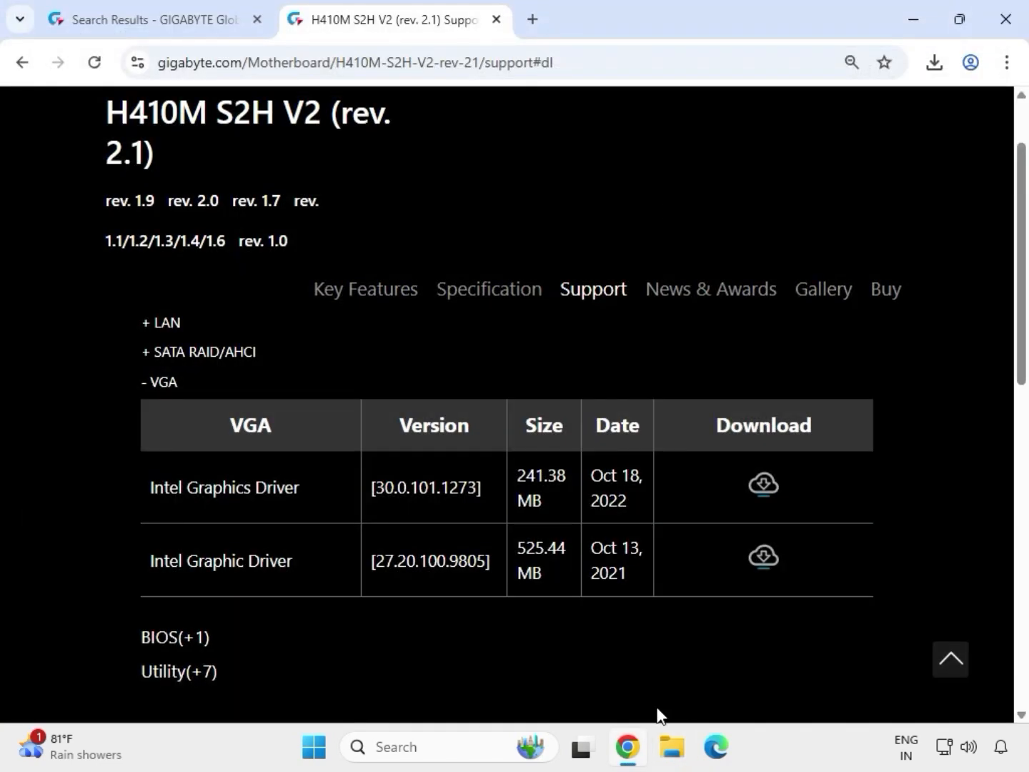
Step: Run the Install_Win10_10050_09012021 application from the mb_driver_lan_10050_09012021 folder in Downloads and allow it to make changes
left_click(674, 759)
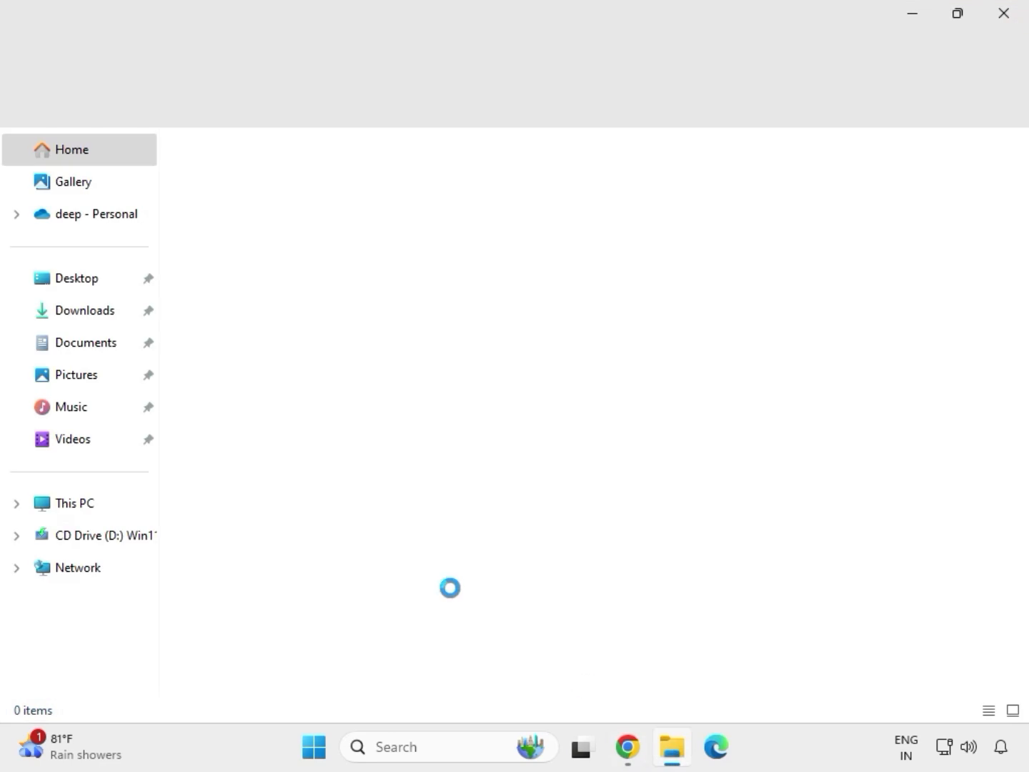
left_click(112, 319)
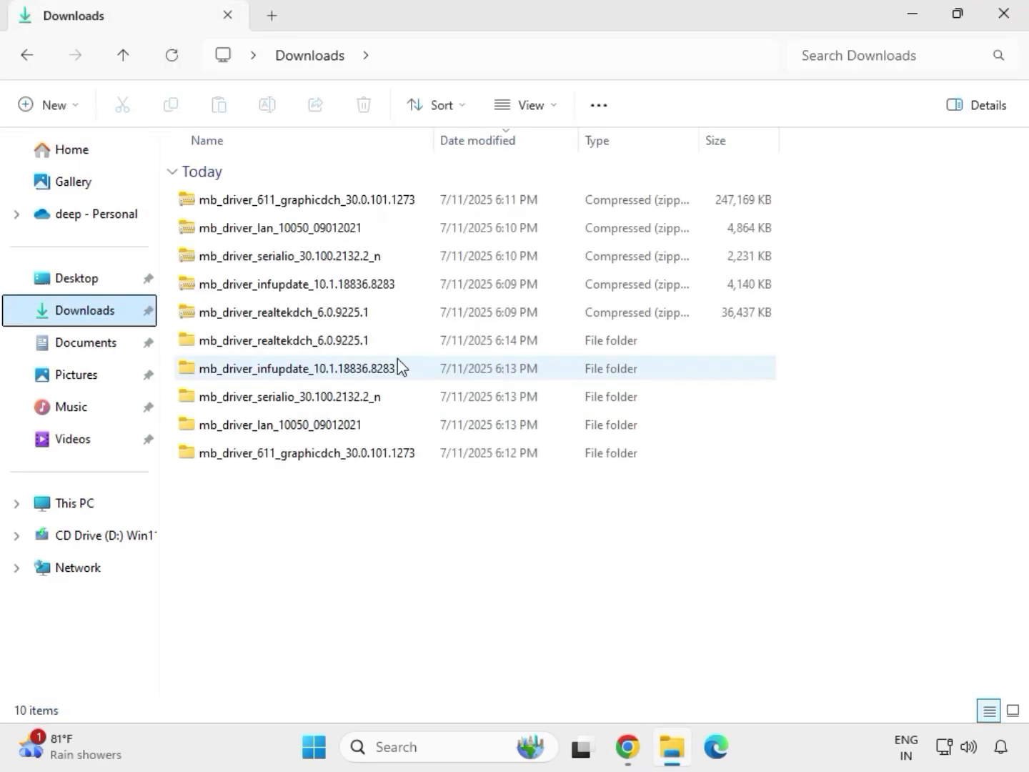
left_click(293, 343)
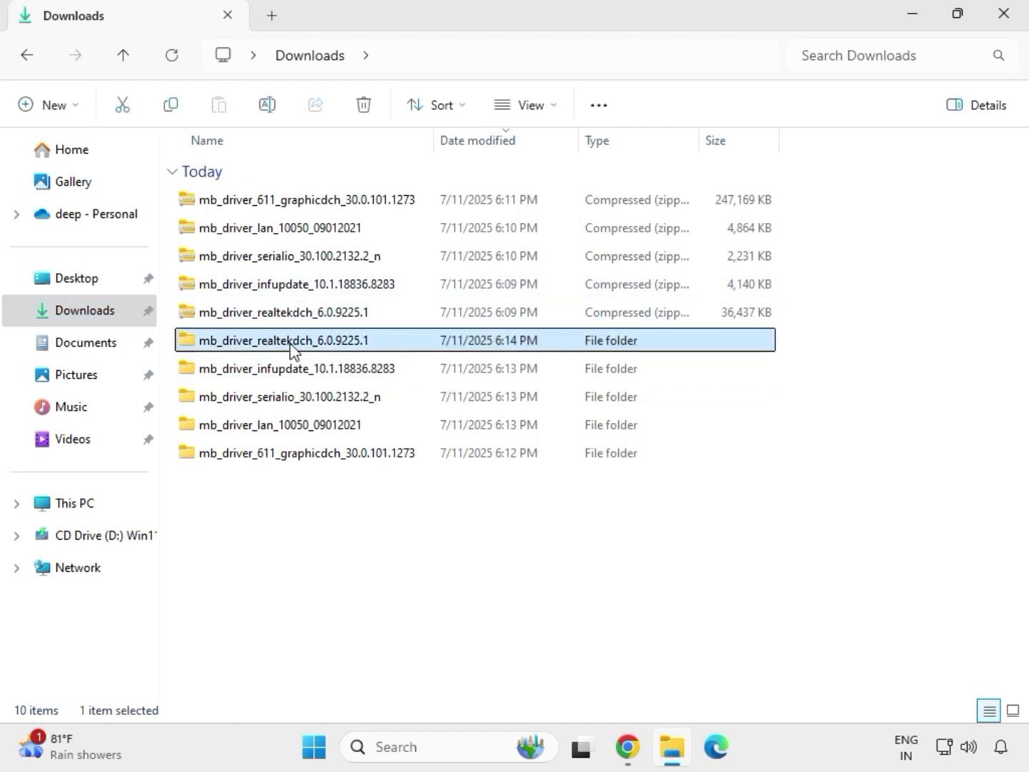
left_click(333, 457)
left_click(321, 429)
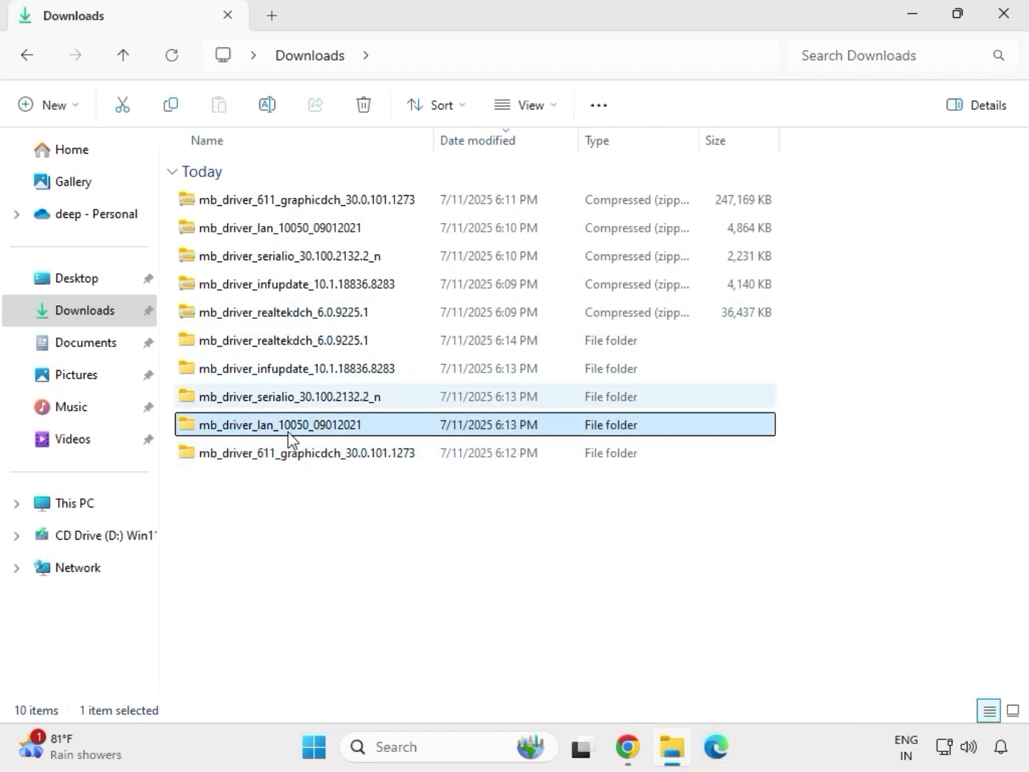
double_click(322, 429)
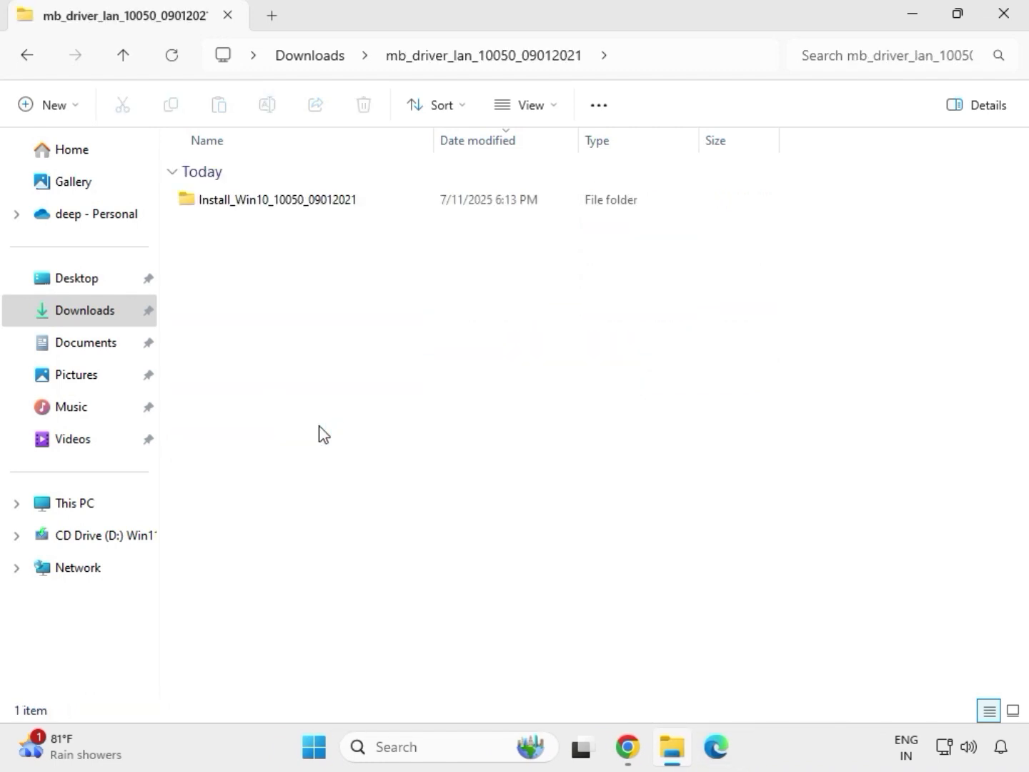
double_click(257, 207)
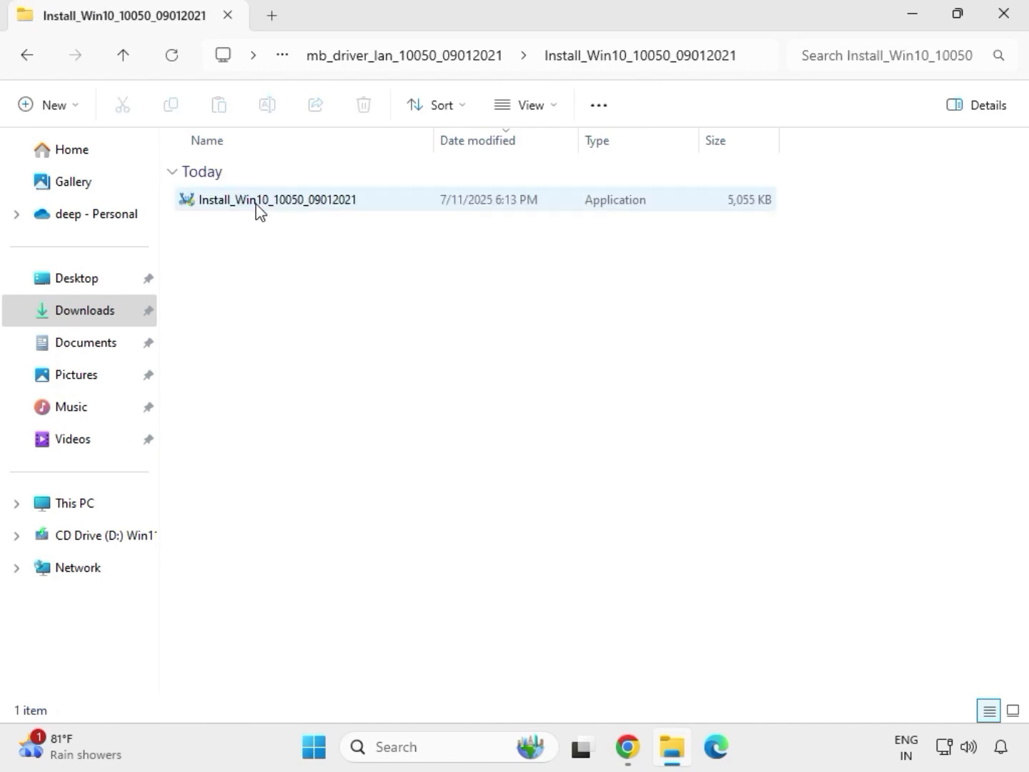
left_click(259, 209)
double_click(258, 205)
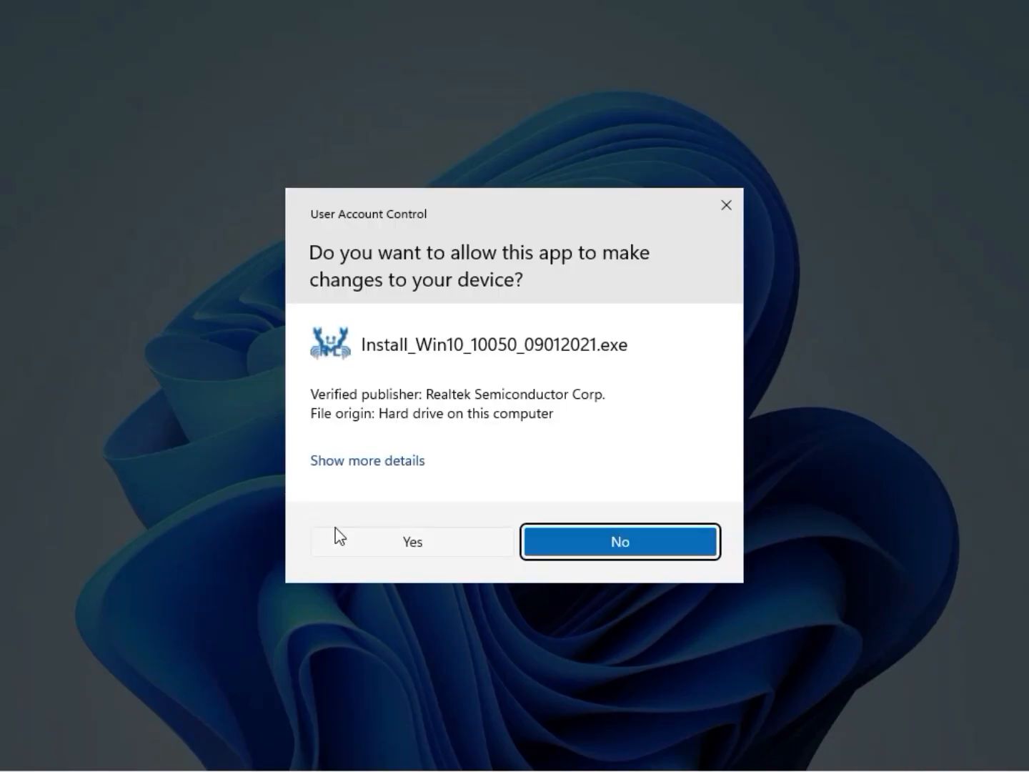
left_click(340, 537)
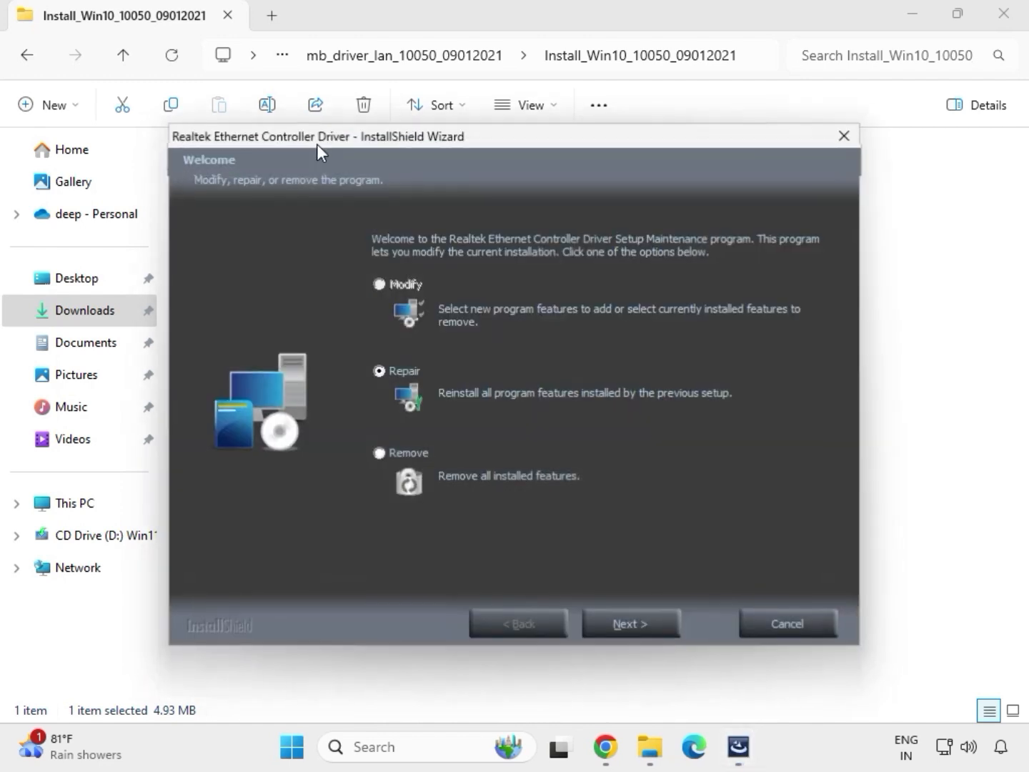
Step: Repair the Realtek Ethernet Controller Driver installation, finish the wizard, and return to the Downloads folder
left_click(658, 627)
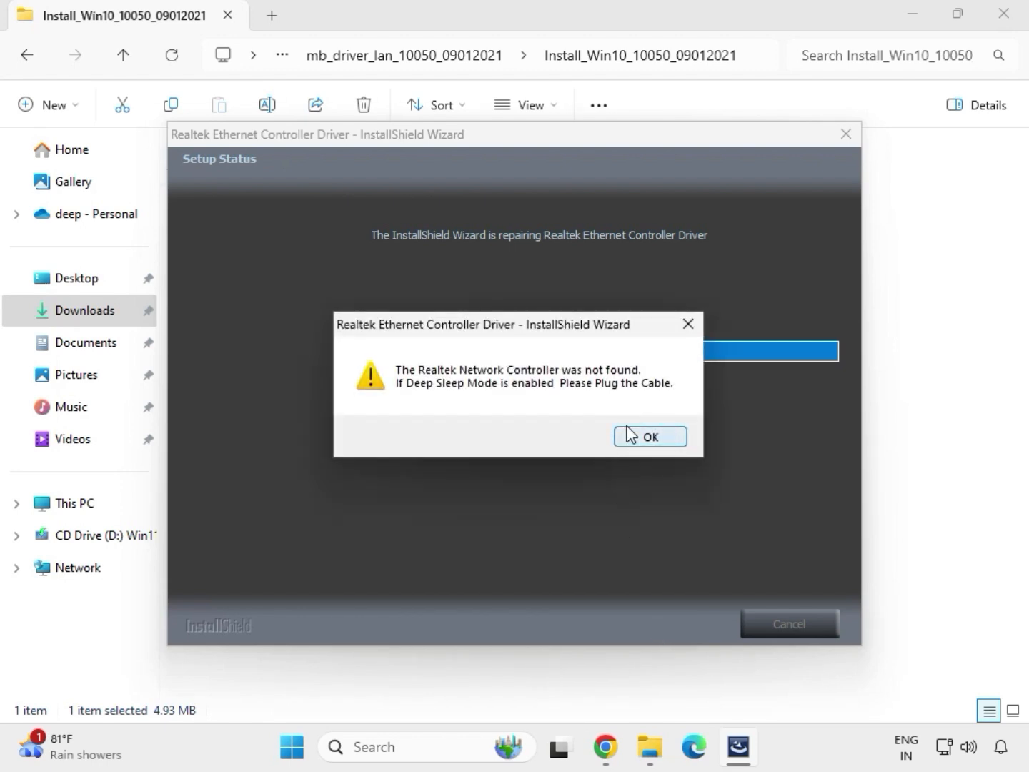
left_click(626, 432)
left_click(641, 615)
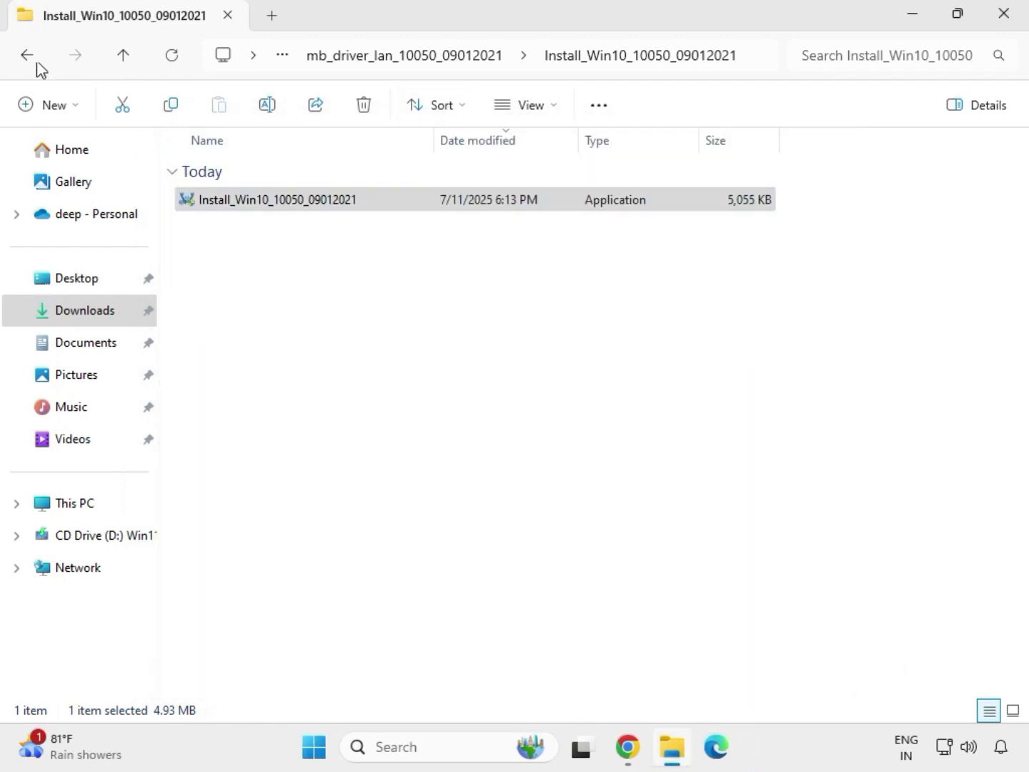
left_click(30, 60)
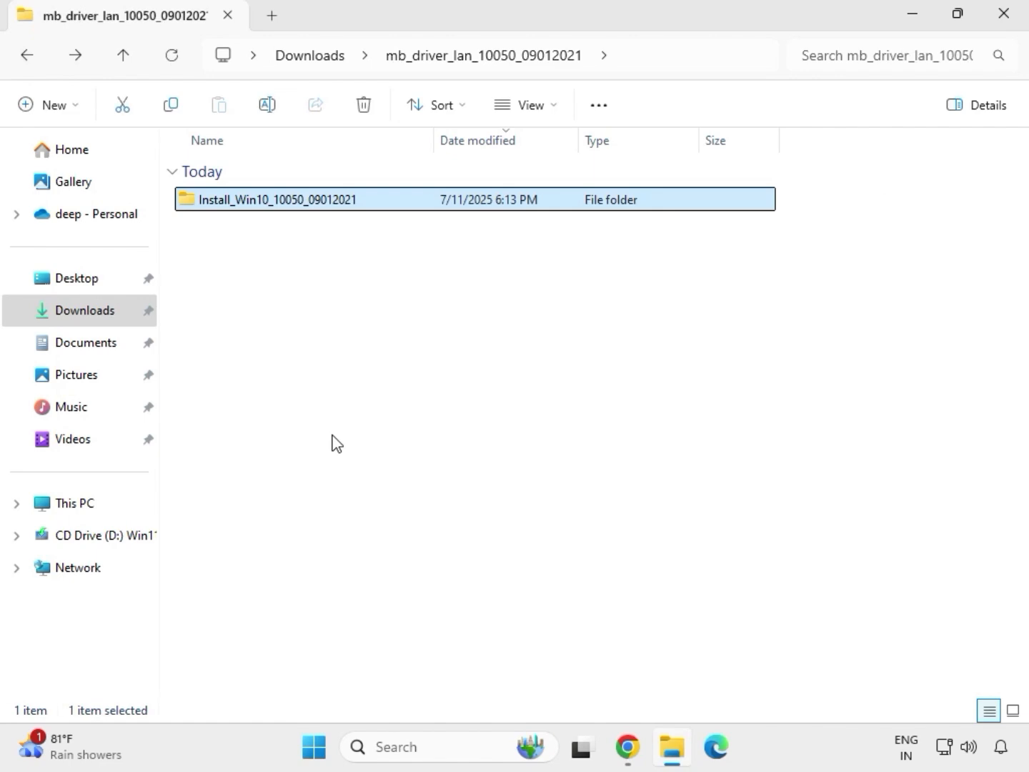
left_click(22, 55)
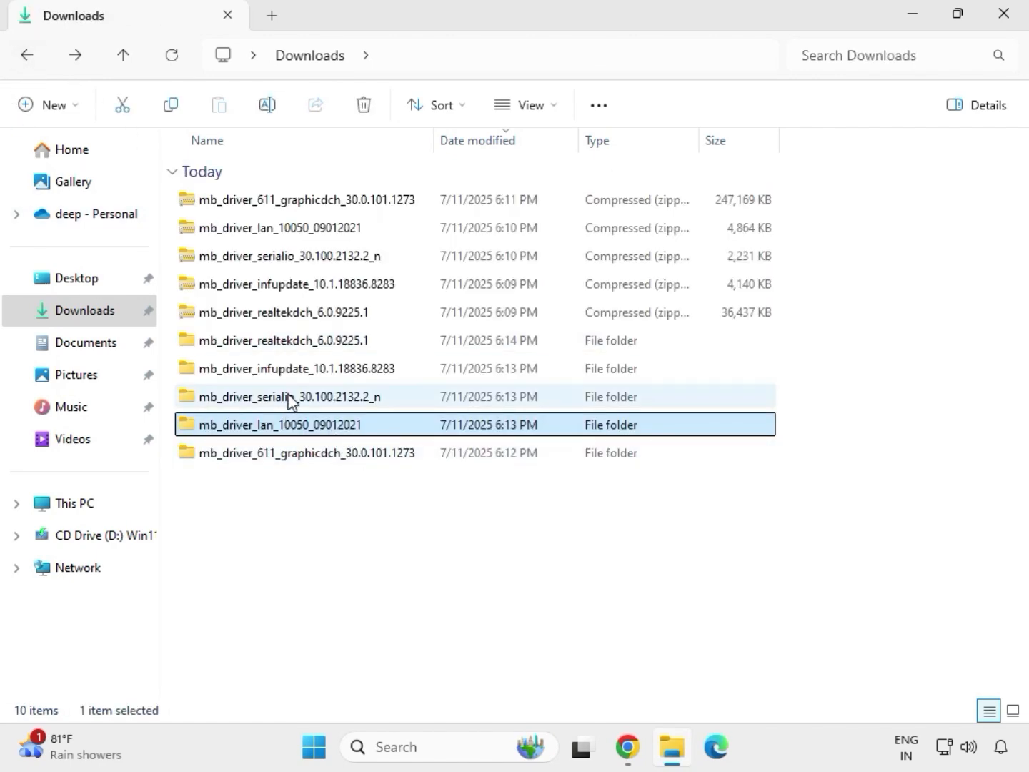
Step: Try to install Intel Serial IO by running SetupSerialIO from the mb_driver_serialio_30.100.2132.2_n folder as administrator, and return to Downloads
double_click(290, 398)
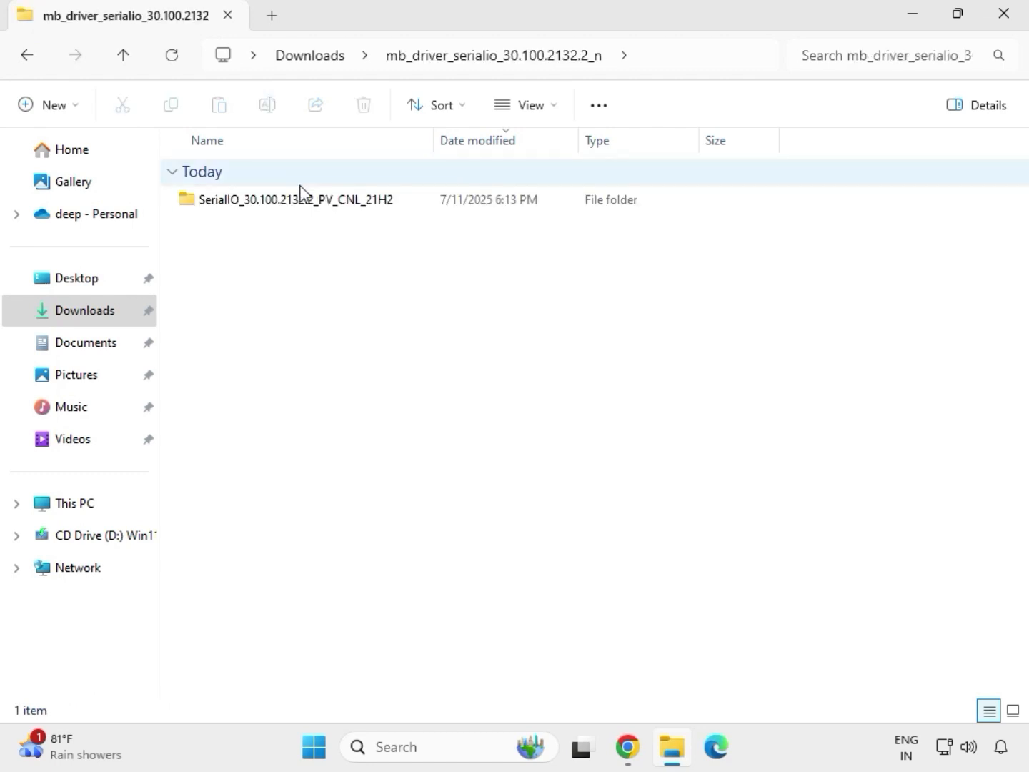
double_click(307, 200)
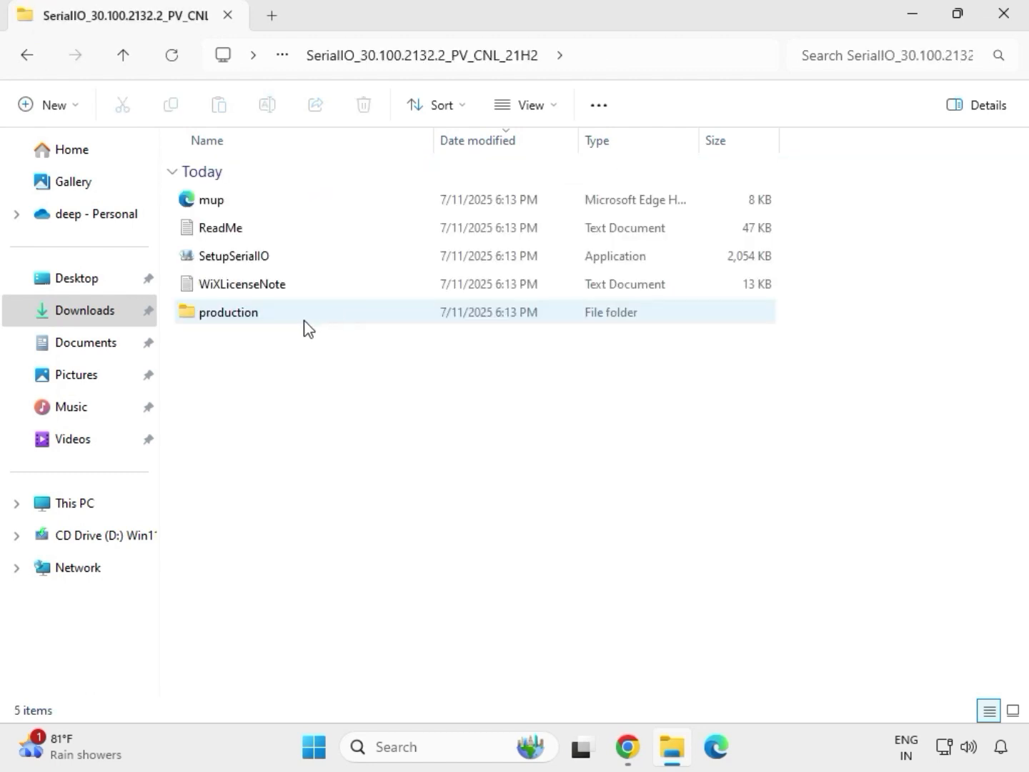
left_click(260, 264)
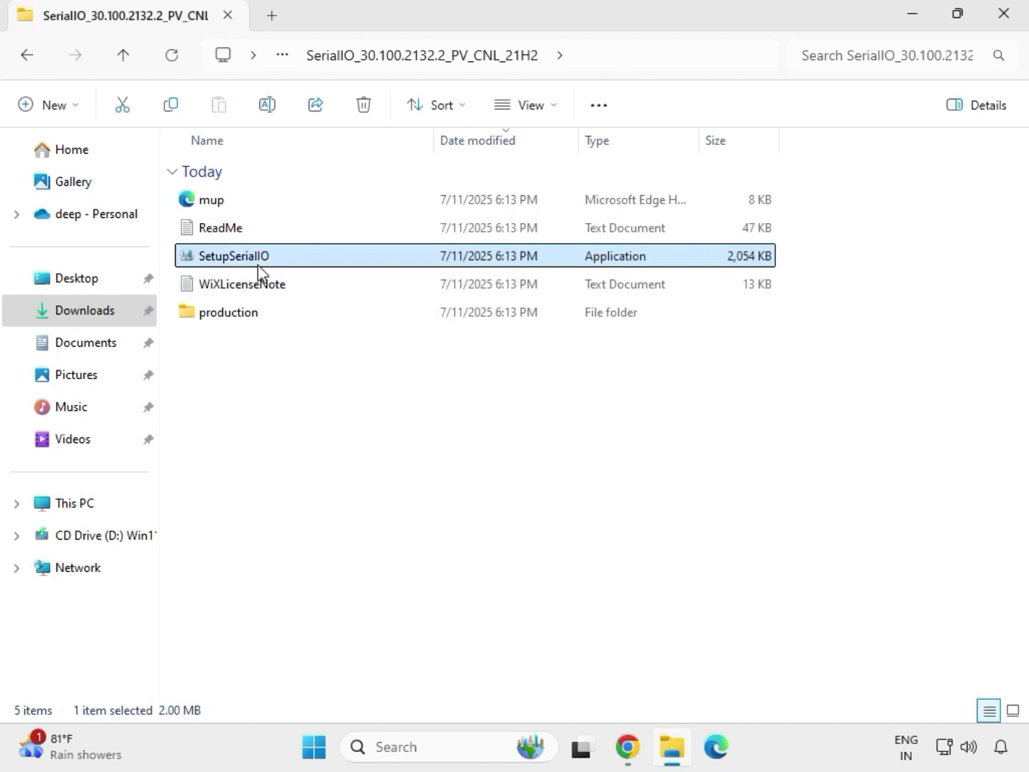
right_click(258, 264)
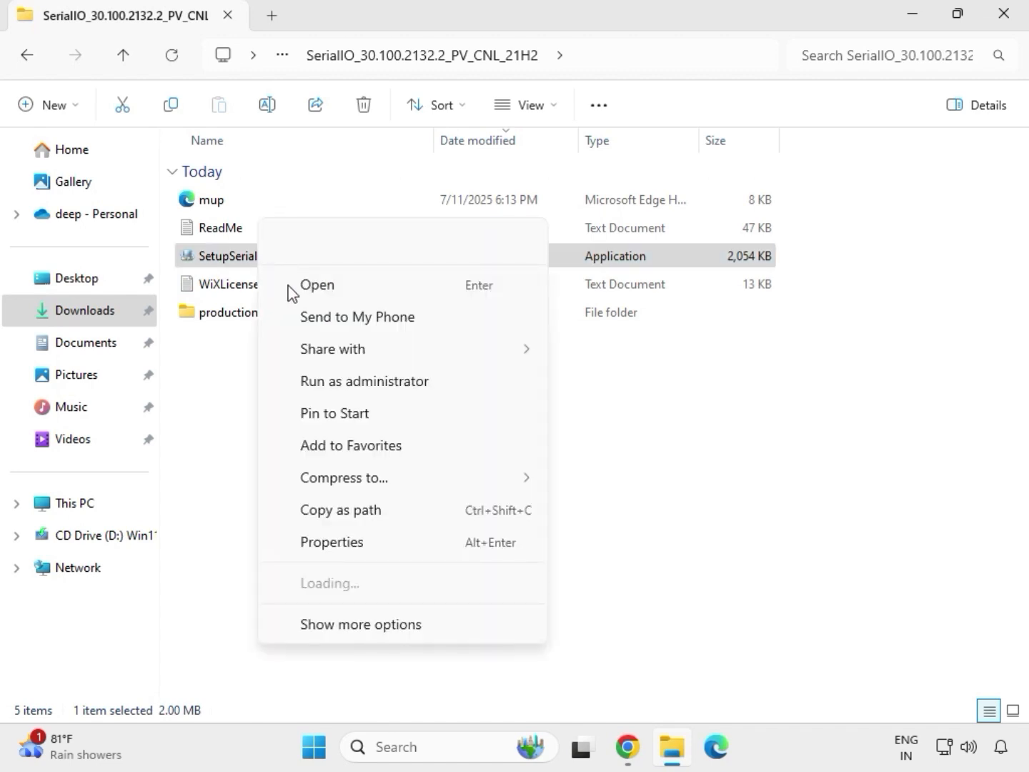
left_click(357, 384)
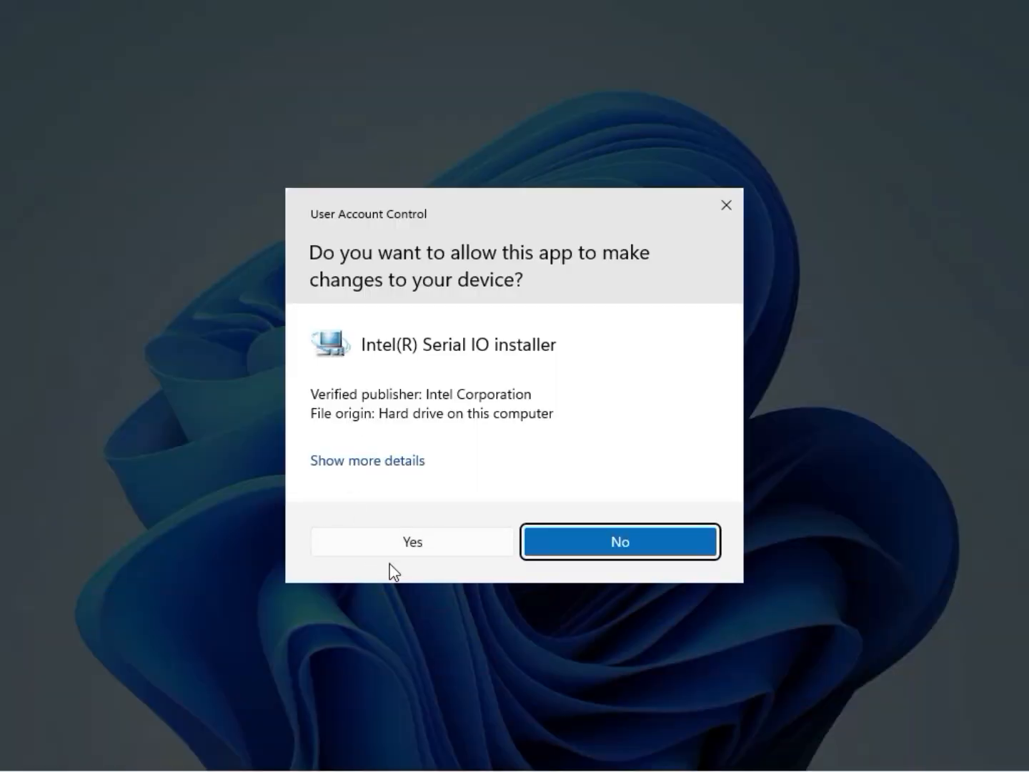
left_click(405, 541)
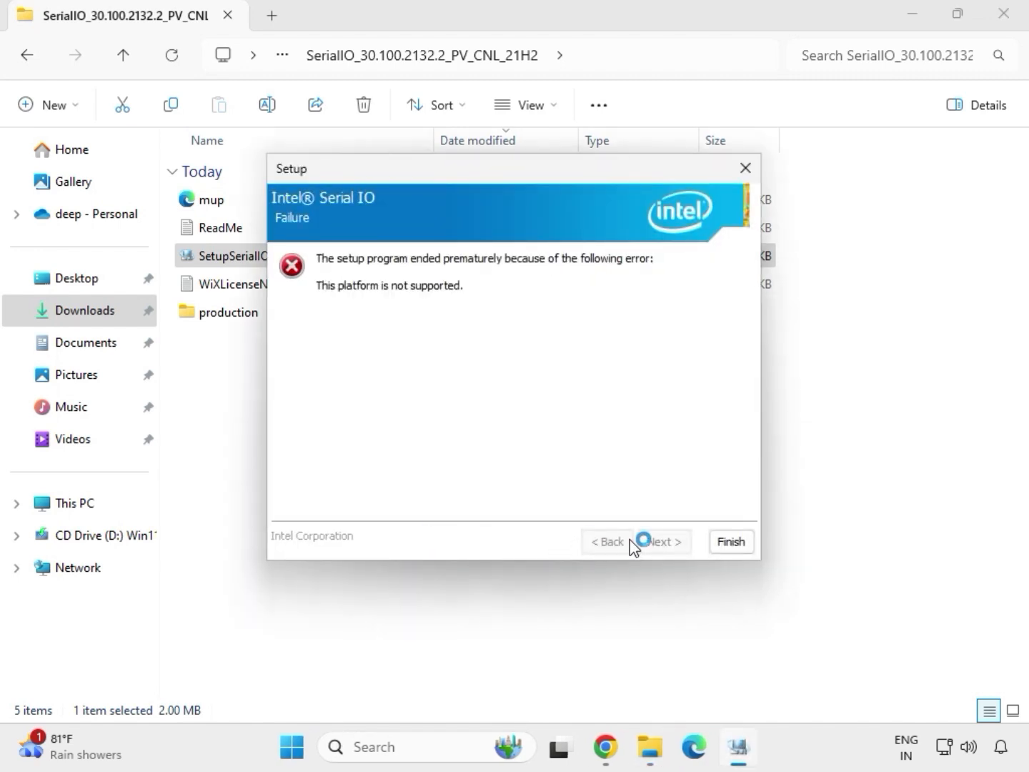
left_click(730, 542)
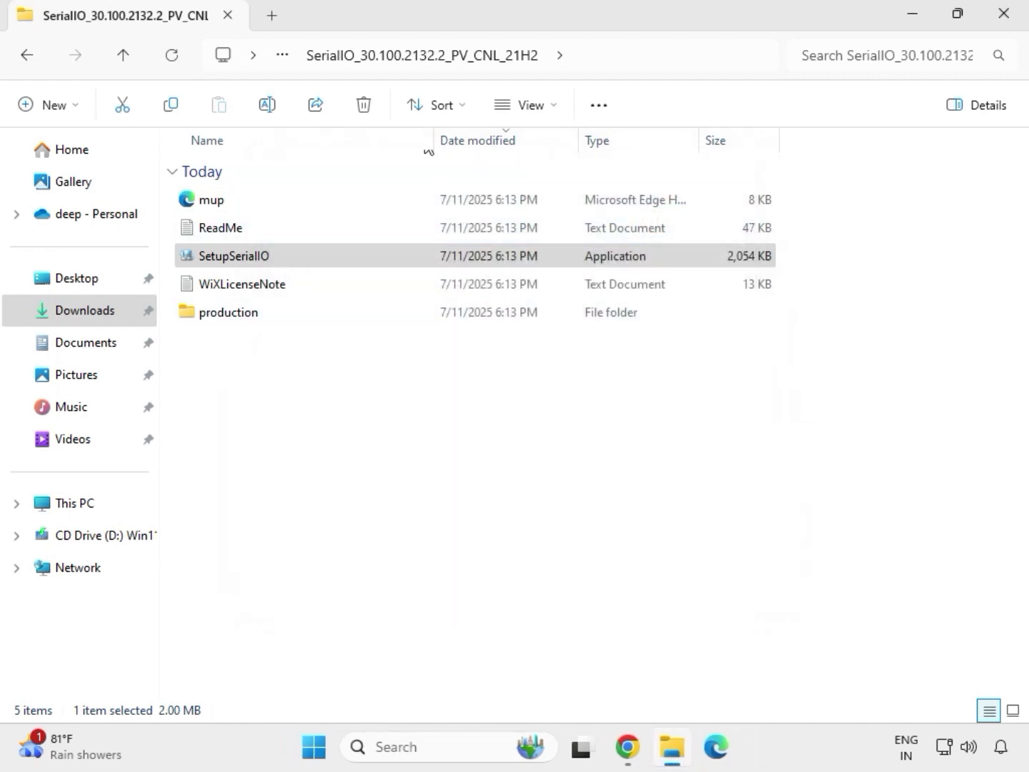
left_click(32, 60)
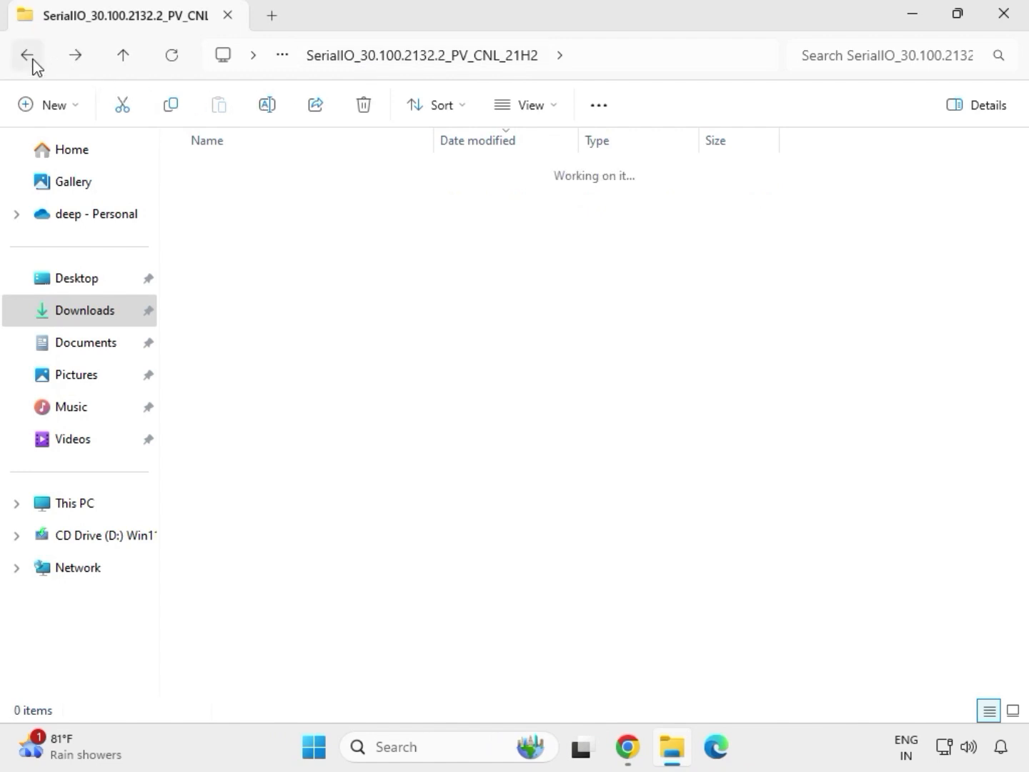
left_click(33, 60)
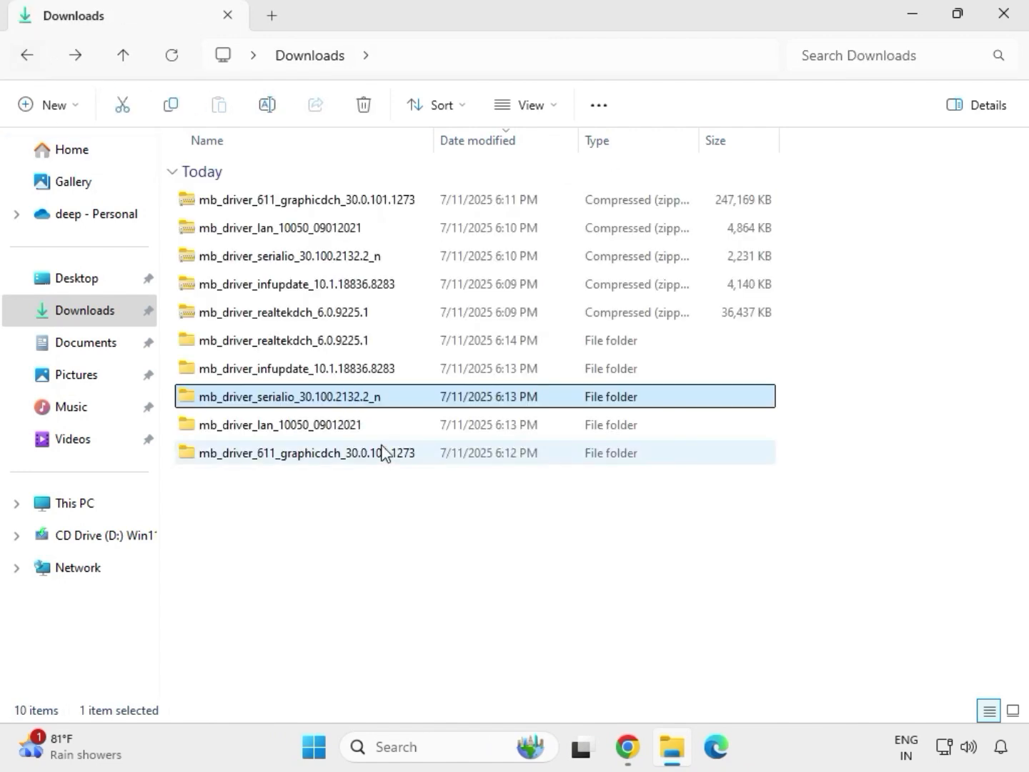
Step: Run SetupChipset as administrator from the Chipset-10.1.18836.8283-Public-MUP folder inside mb_driver_infupdate_10.1.18836.8283 and allow it to make changes
left_click(270, 372)
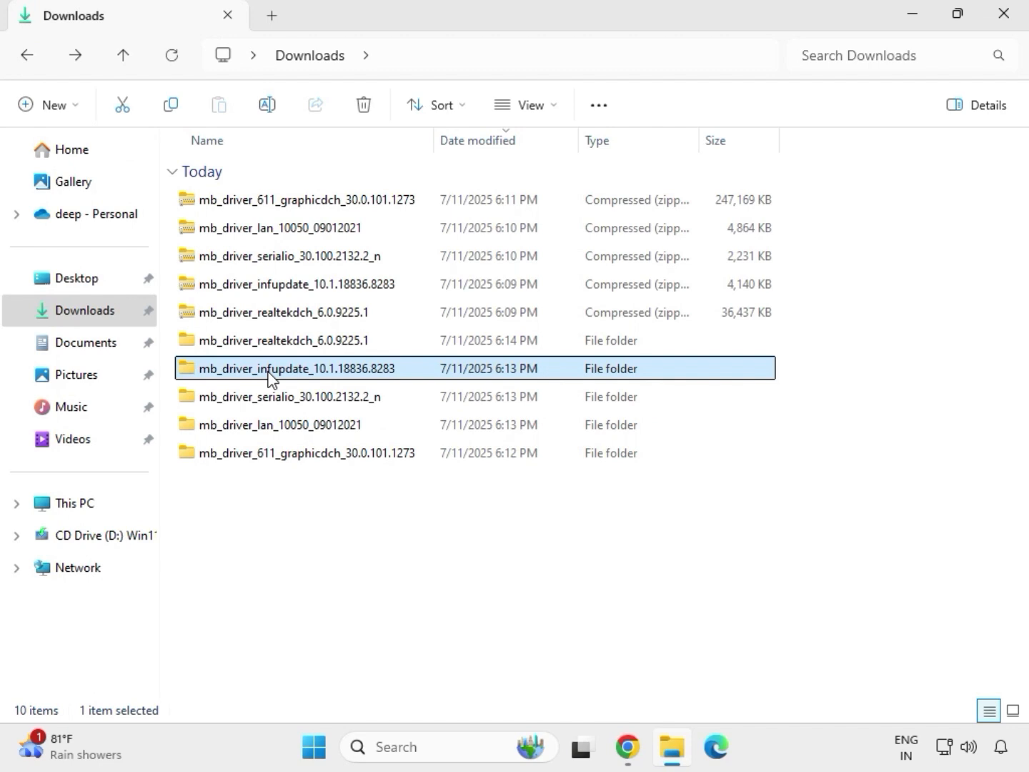
double_click(270, 372)
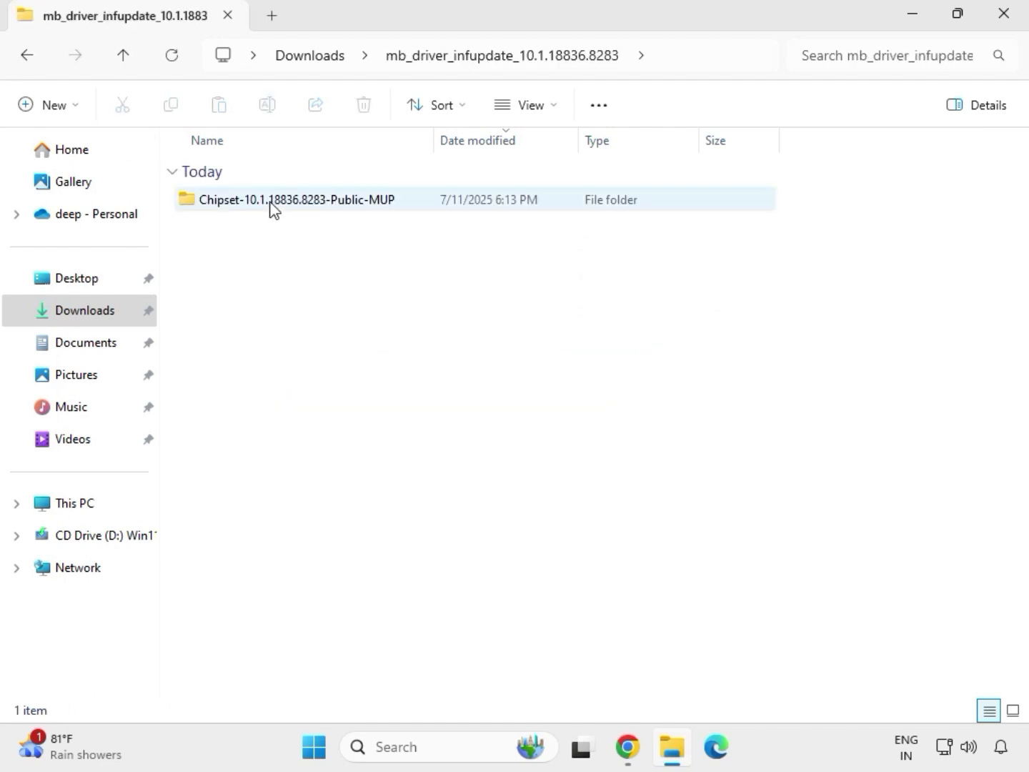
left_click(273, 203)
double_click(272, 204)
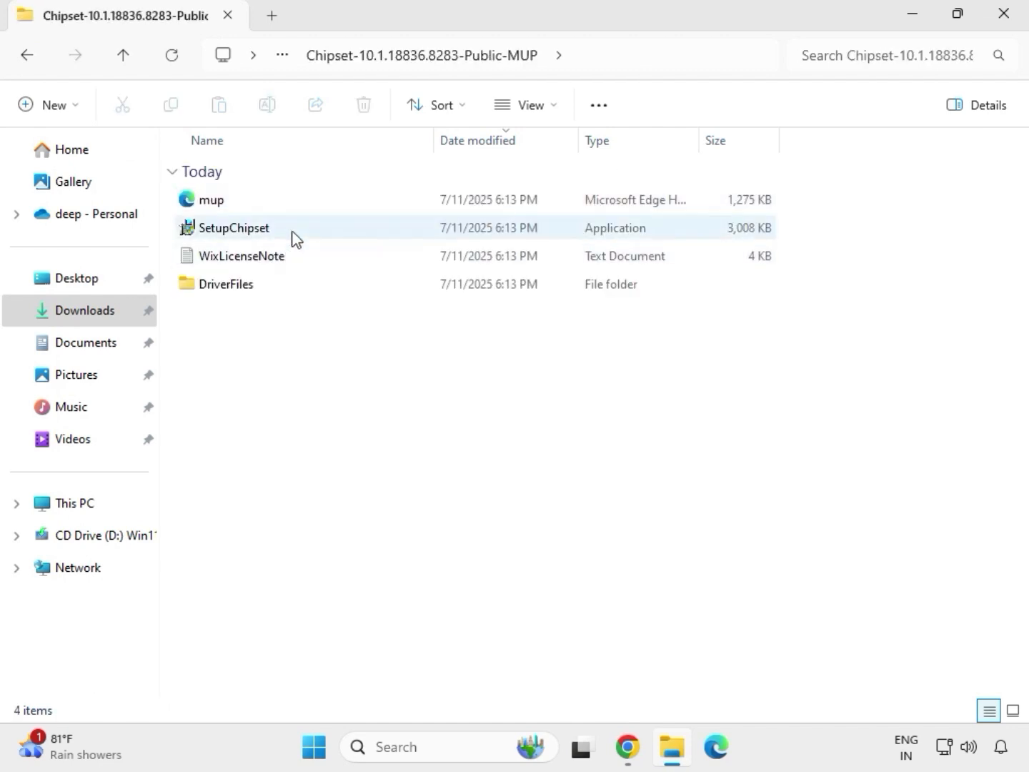
left_click(293, 236)
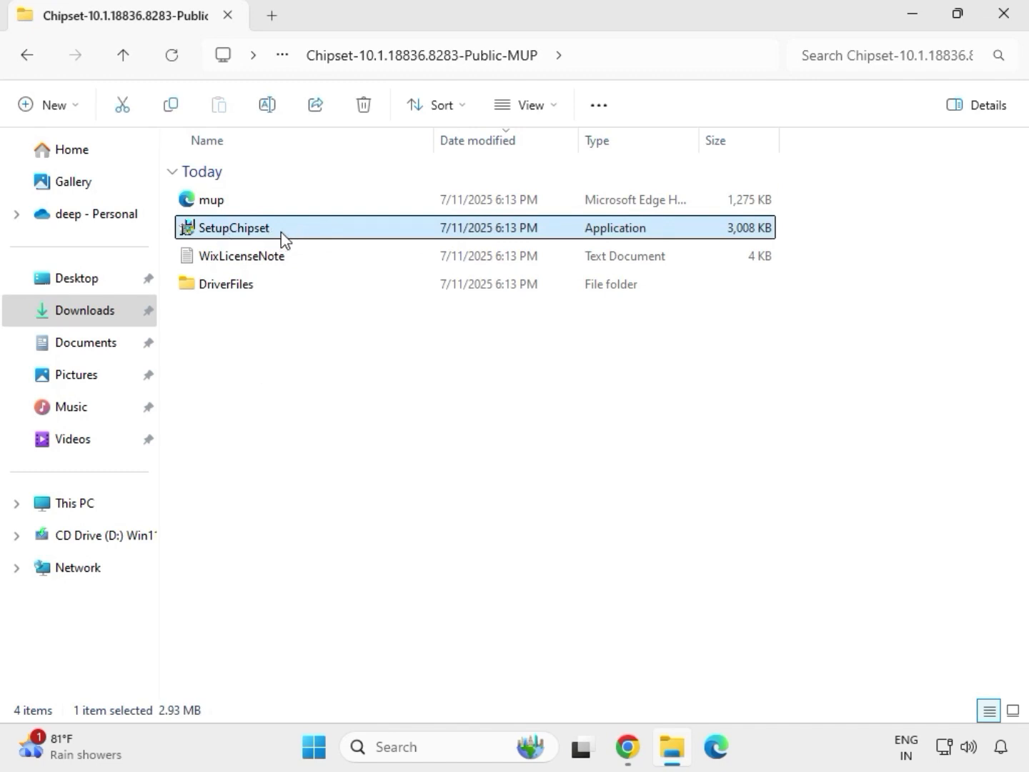
right_click(282, 238)
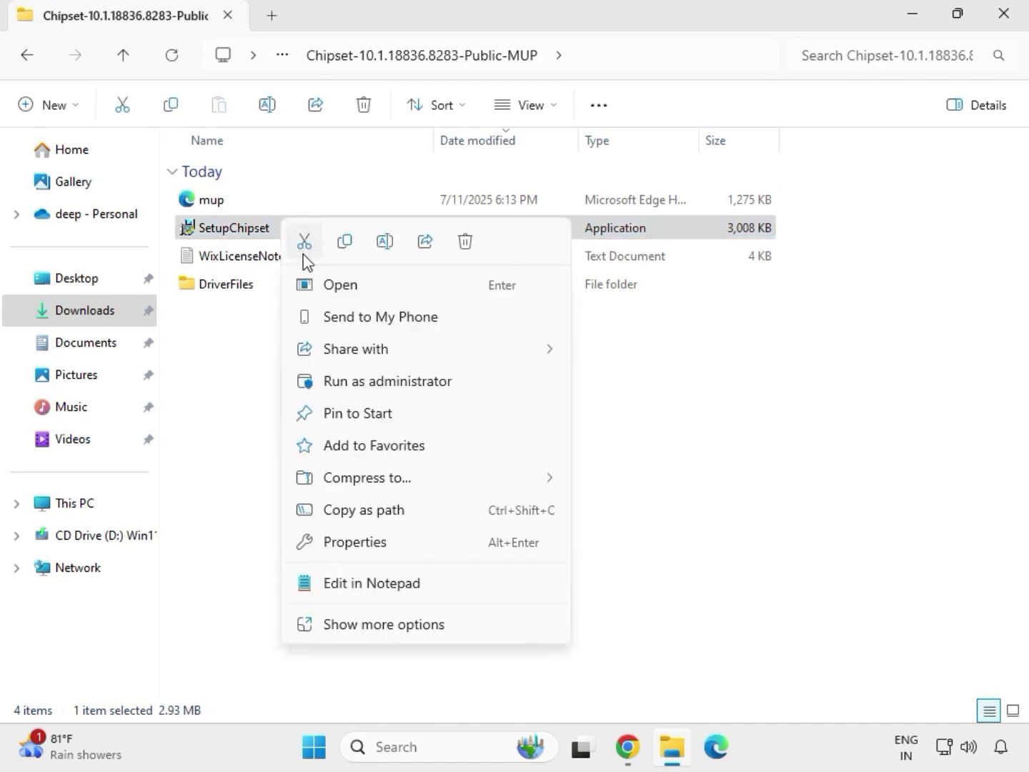
left_click(364, 375)
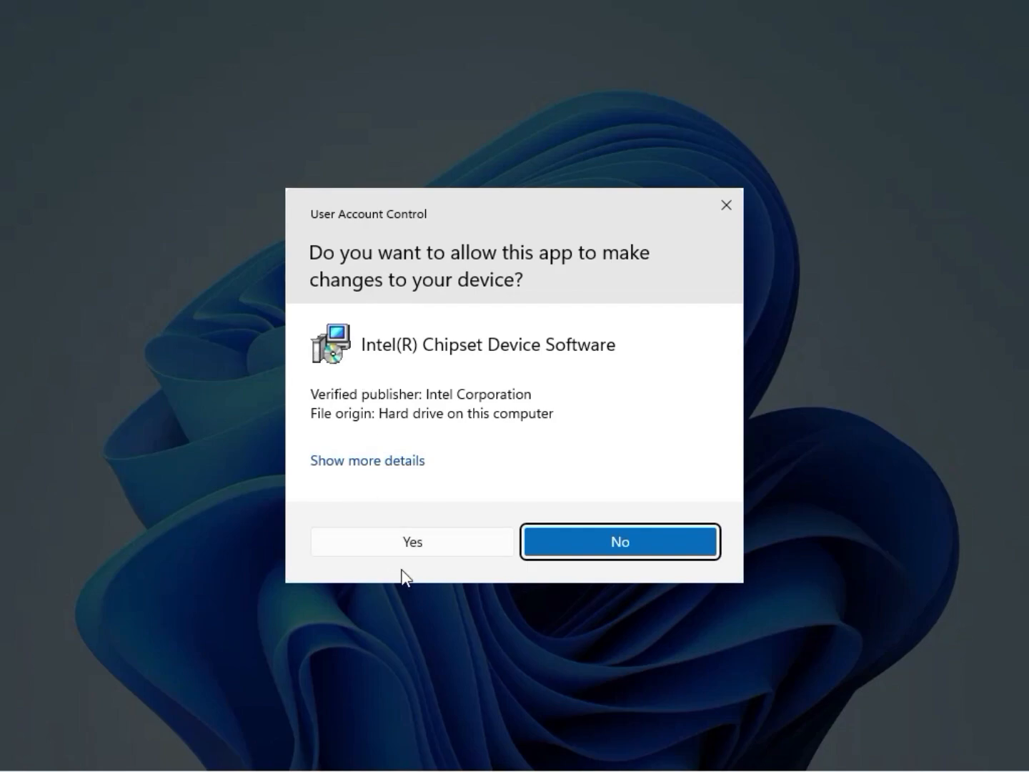
left_click(408, 552)
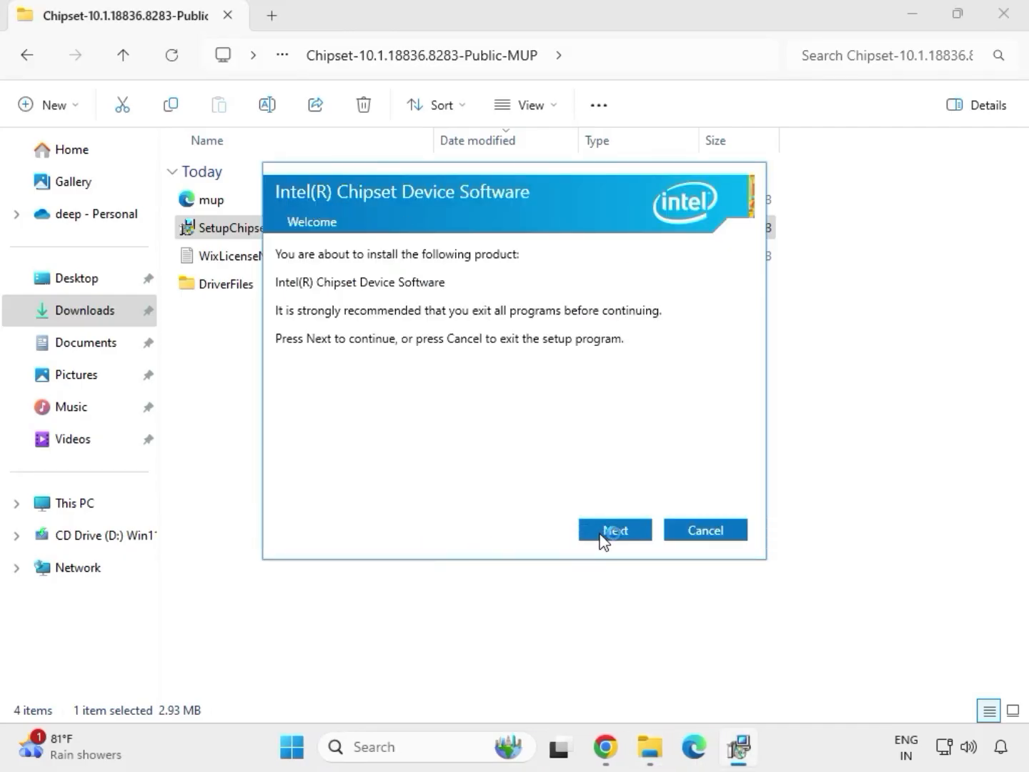
Step: Start installing the Intel(R) Chipset Device Software, close its setup window, and return to the Downloads folder
left_click(601, 537)
left_click(599, 537)
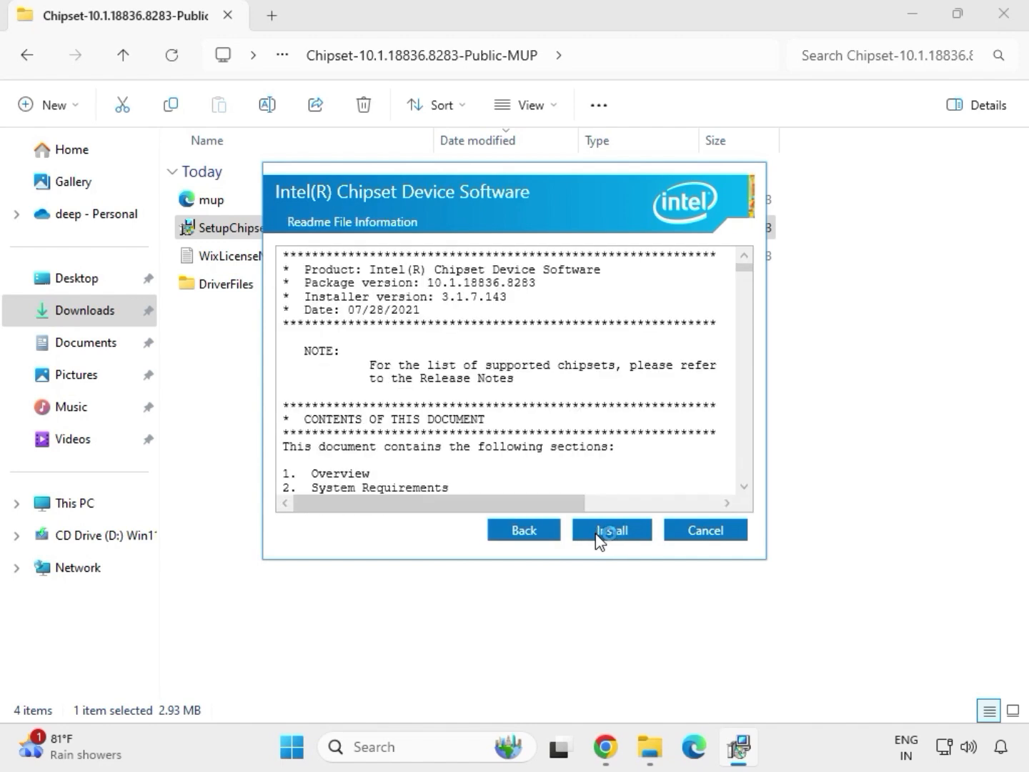
left_click(631, 534)
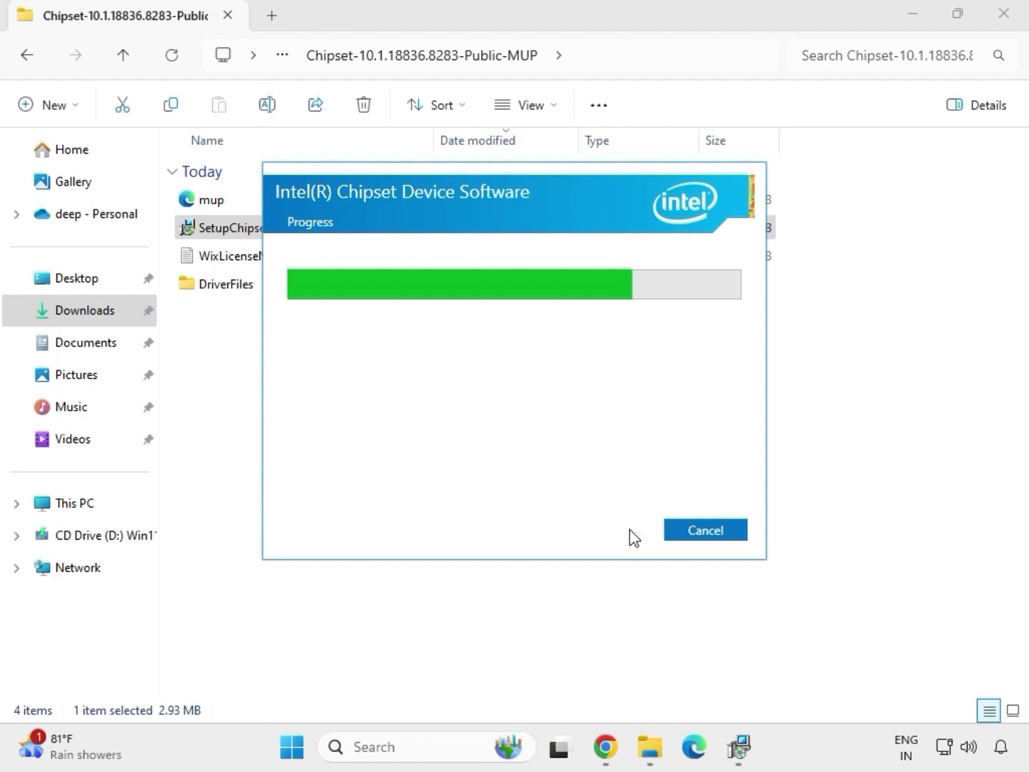
left_click(697, 536)
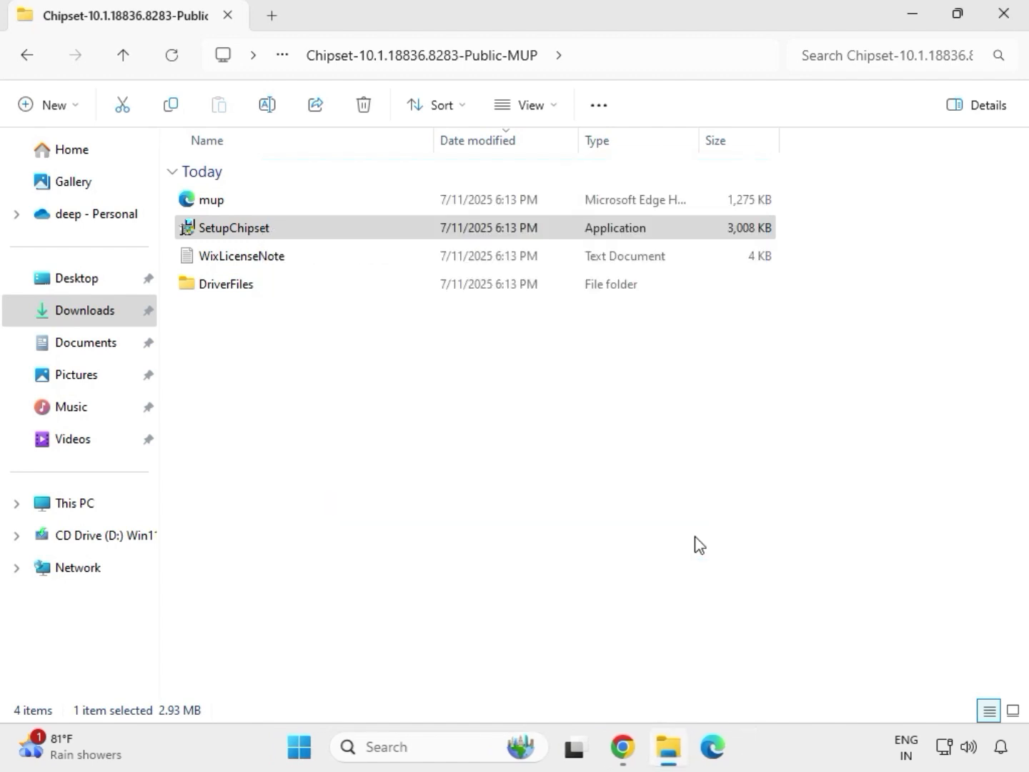
left_click(331, 223)
key("BackSpace")
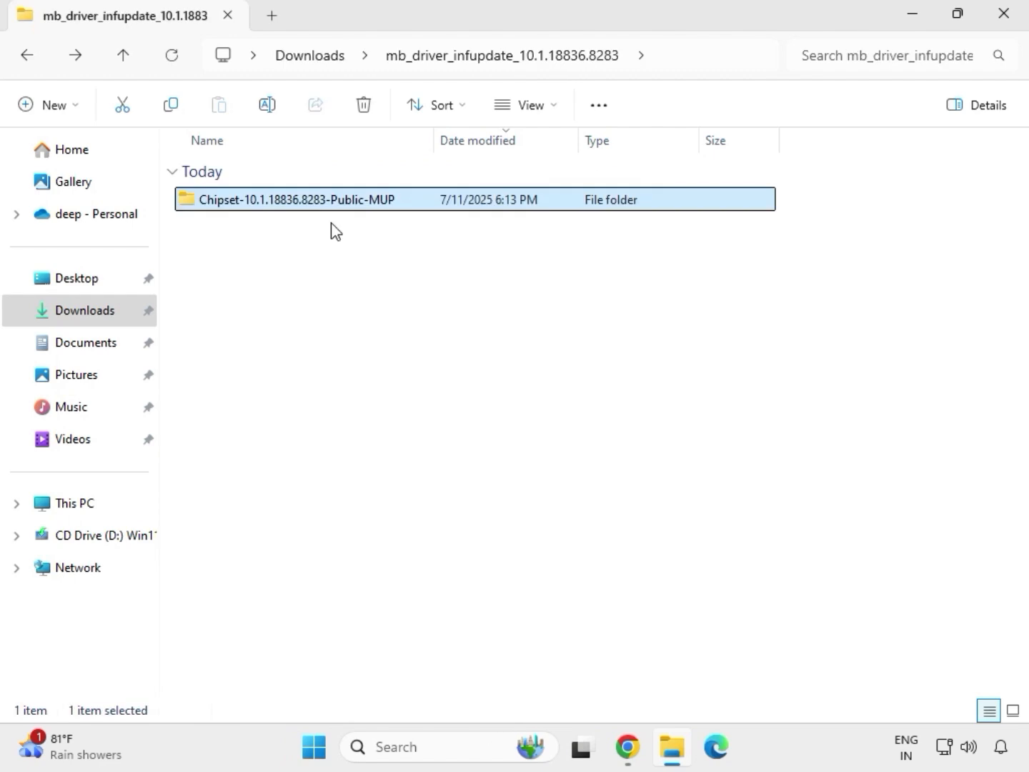
key("BackSpace")
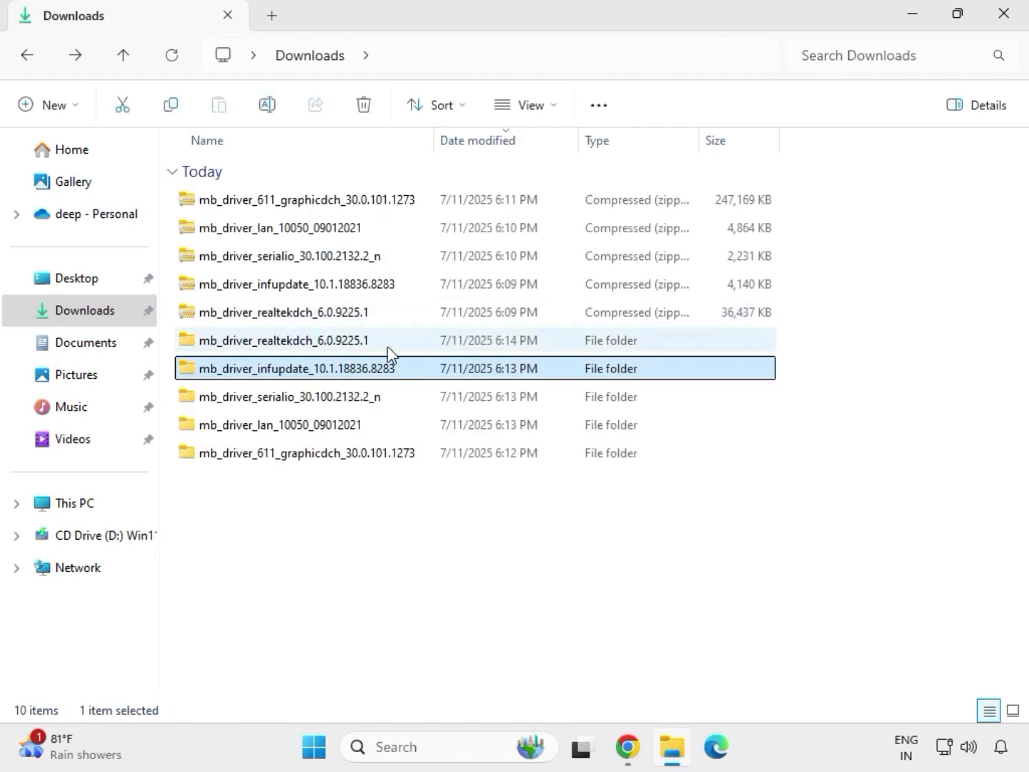
Step: View the contents of the extracted mb_driver_realtekdch_6.0.9225.1 folder and return to Downloads
double_click(383, 343)
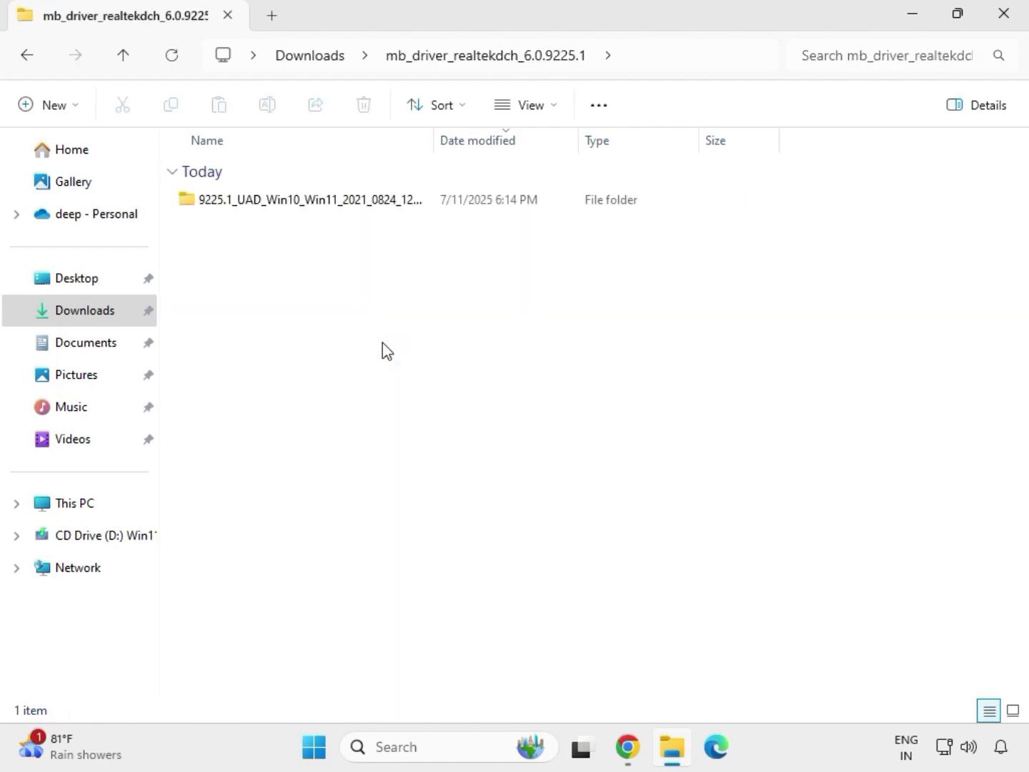
left_click(316, 58)
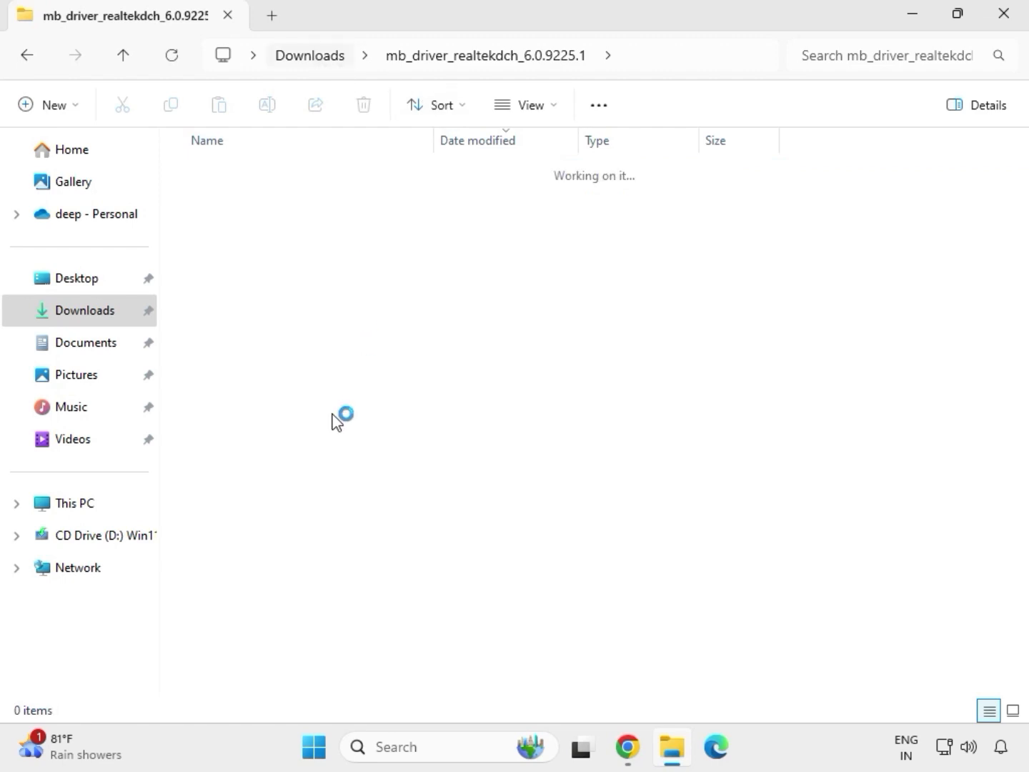
Step: Run the mb_driver_611_graphicdch_30.0.101.1273 application from its extracted folder as administrator, allow it to make changes, and return to Downloads
left_click(300, 458)
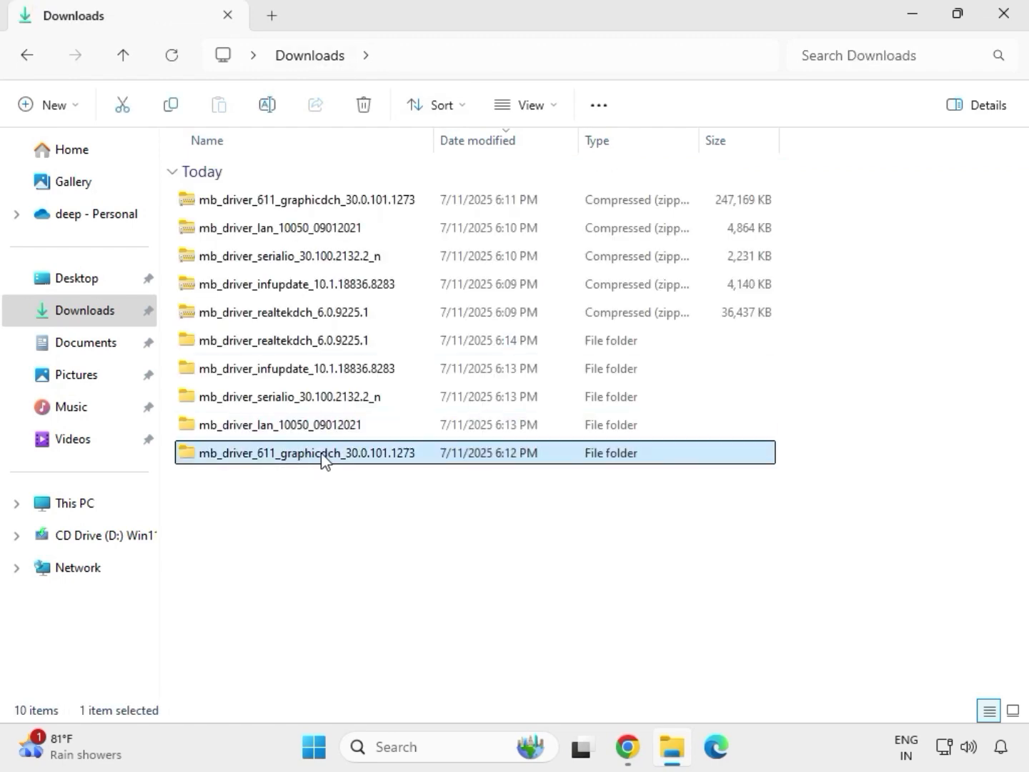
double_click(317, 455)
left_click(283, 204)
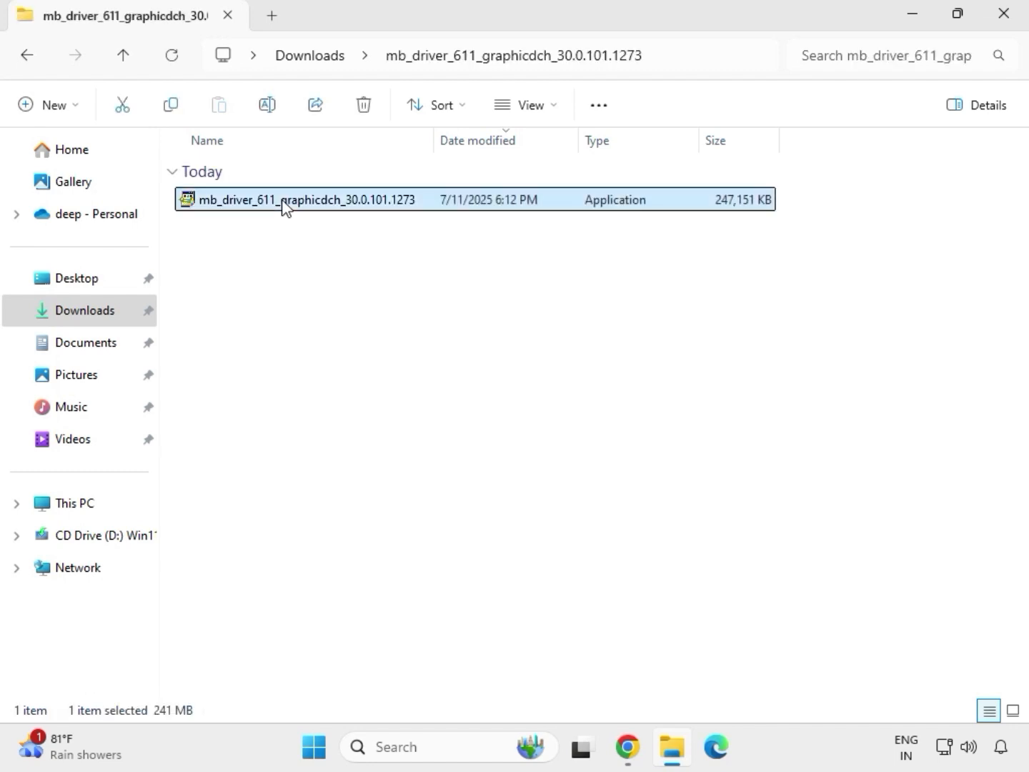
right_click(300, 229)
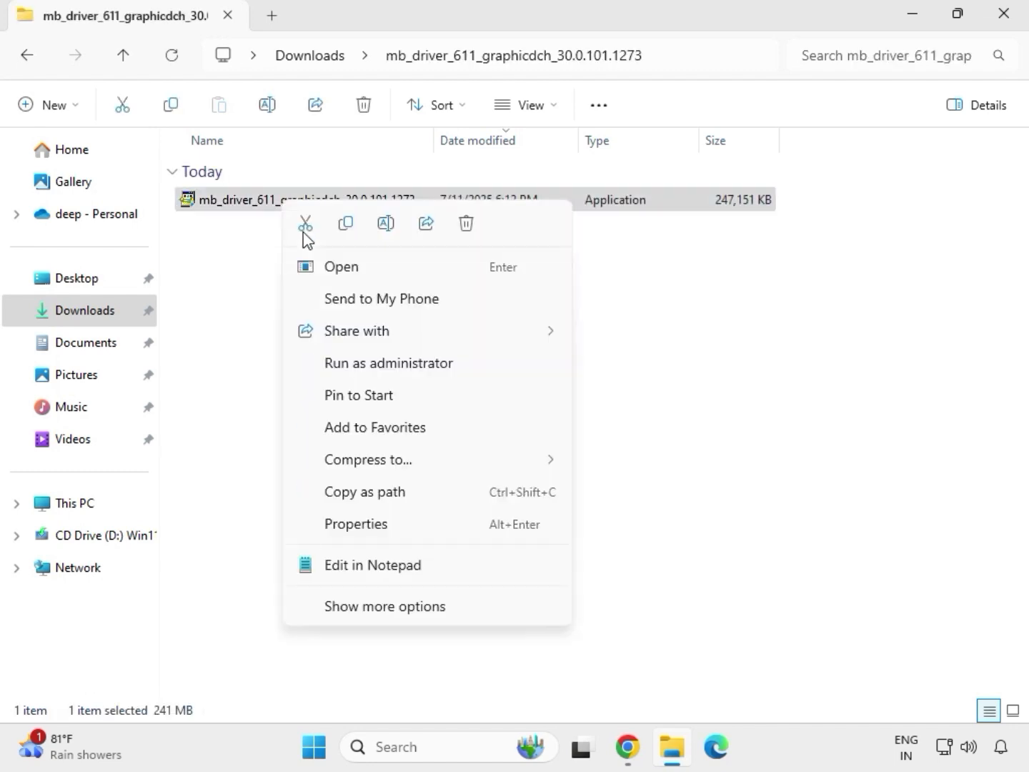
left_click(390, 363)
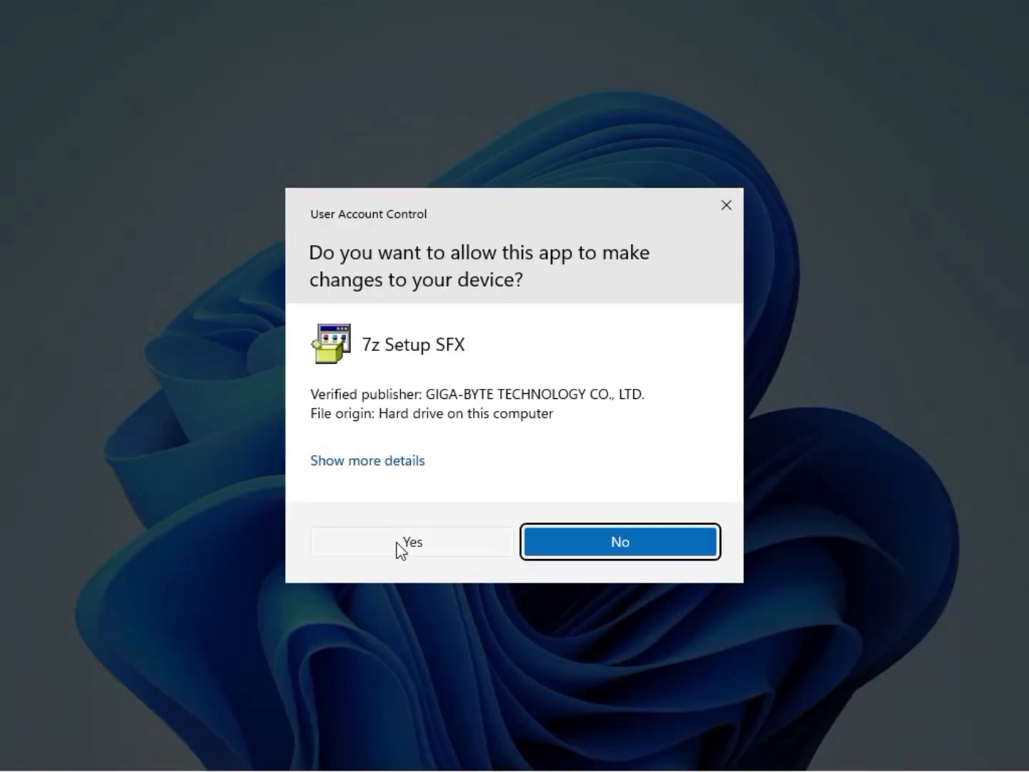
left_click(399, 547)
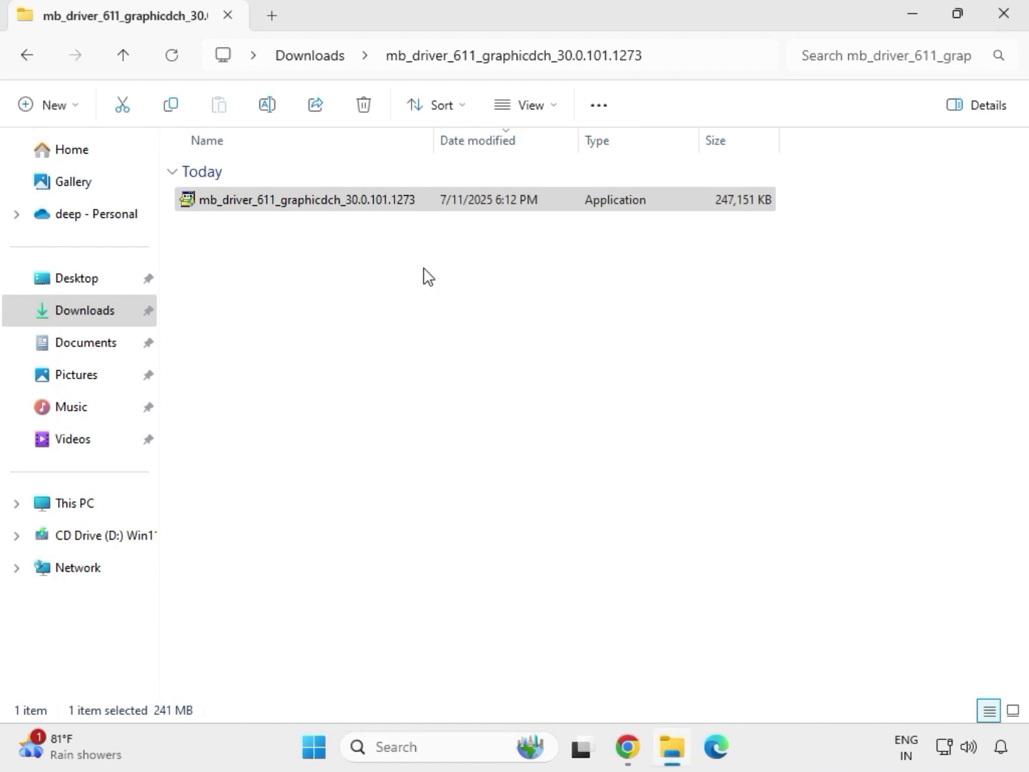
left_click(322, 57)
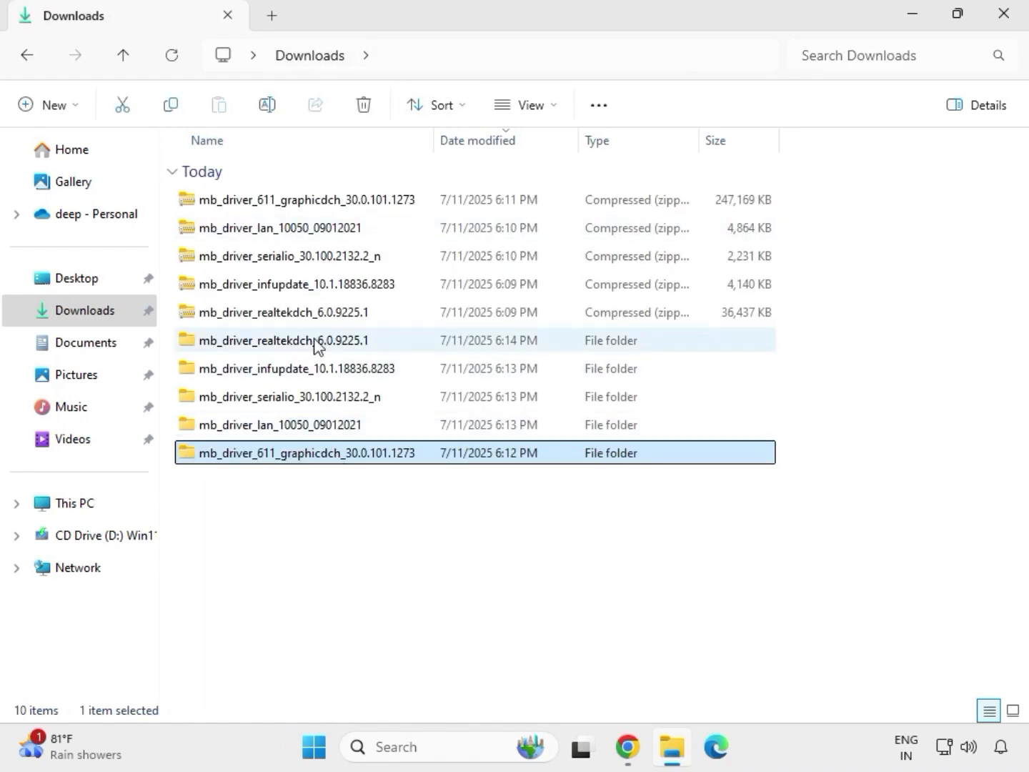
Step: Run Setup as administrator from the 9225.1_UAD_Win10_Win11_2021_0824_123850_WHQL_1458 folder inside mb_driver_realtekdch_6.0.9225.1 and allow it to make changes
double_click(317, 341)
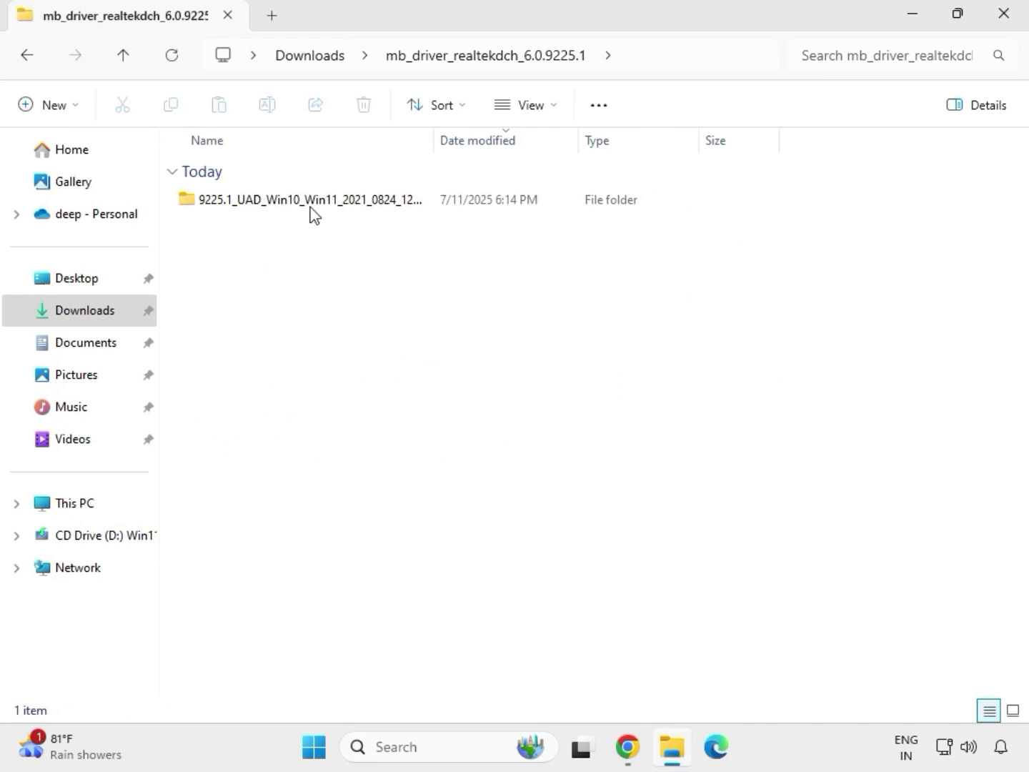
double_click(300, 199)
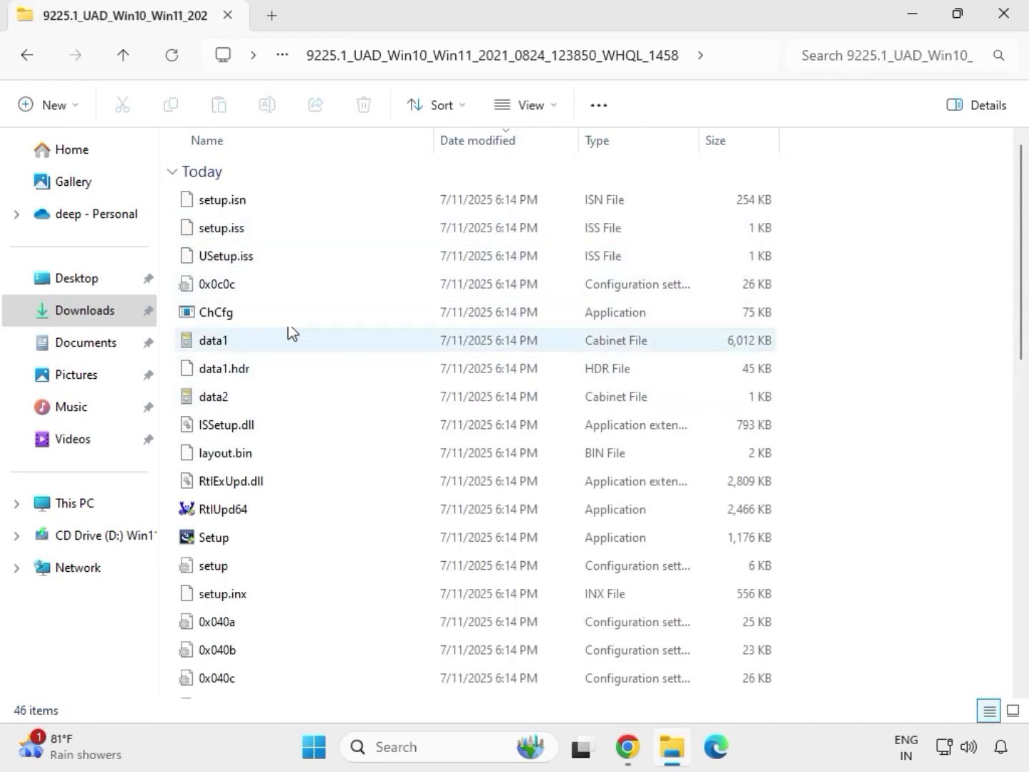
left_click(277, 540)
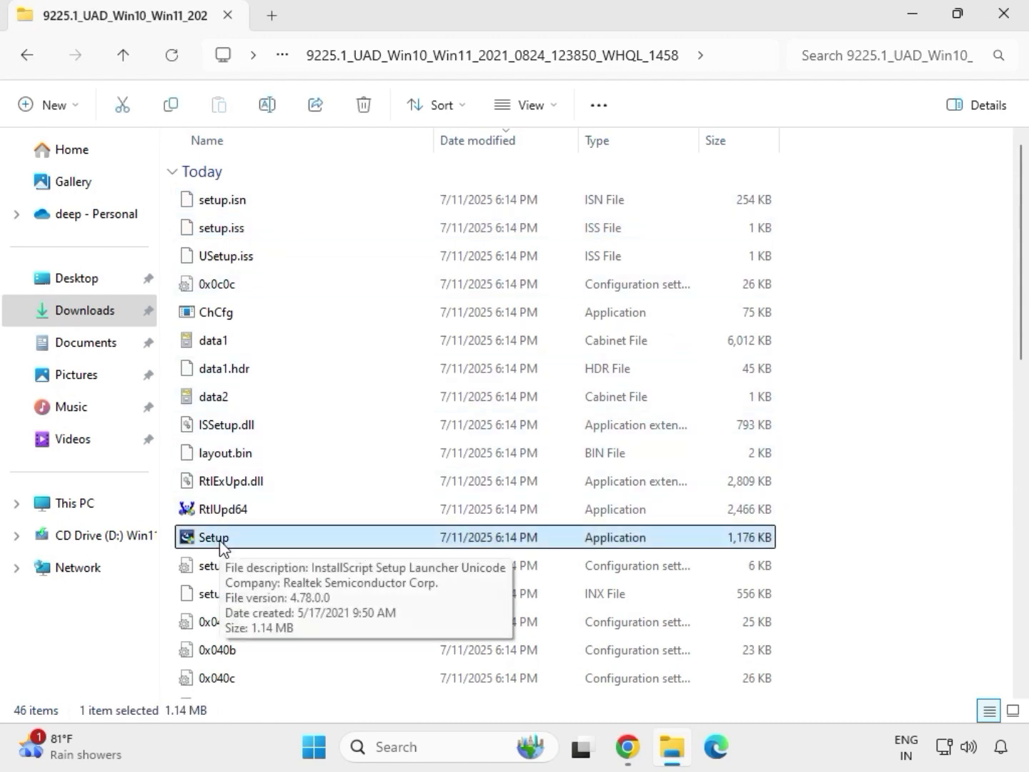
right_click(239, 547)
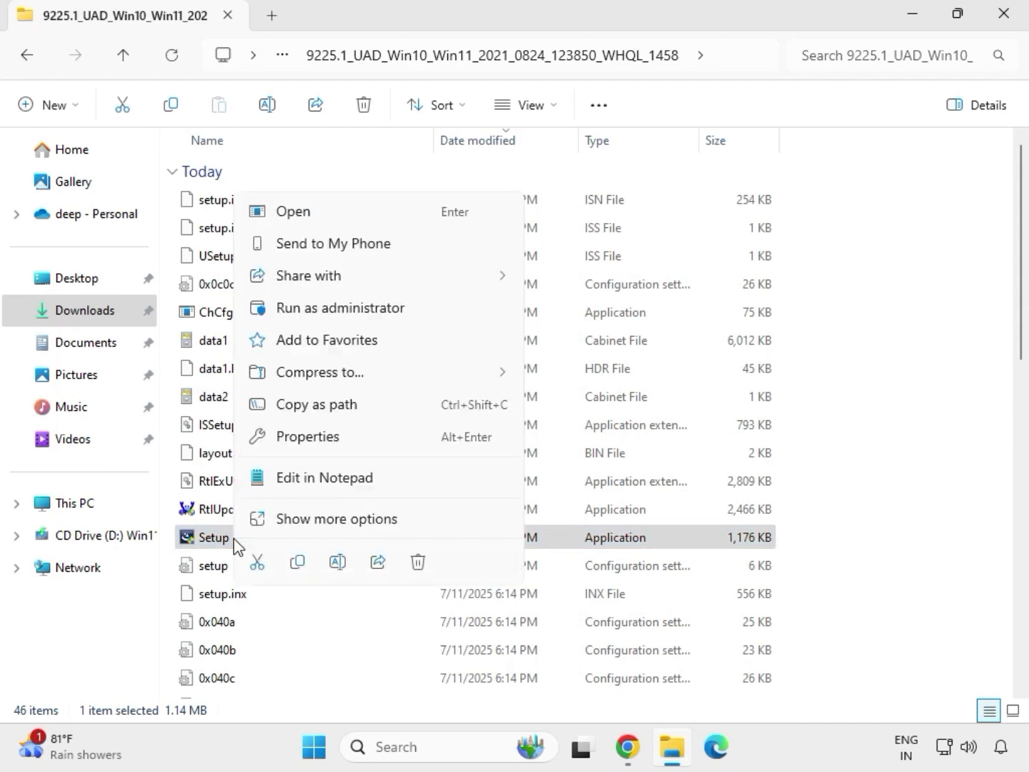
left_click(312, 309)
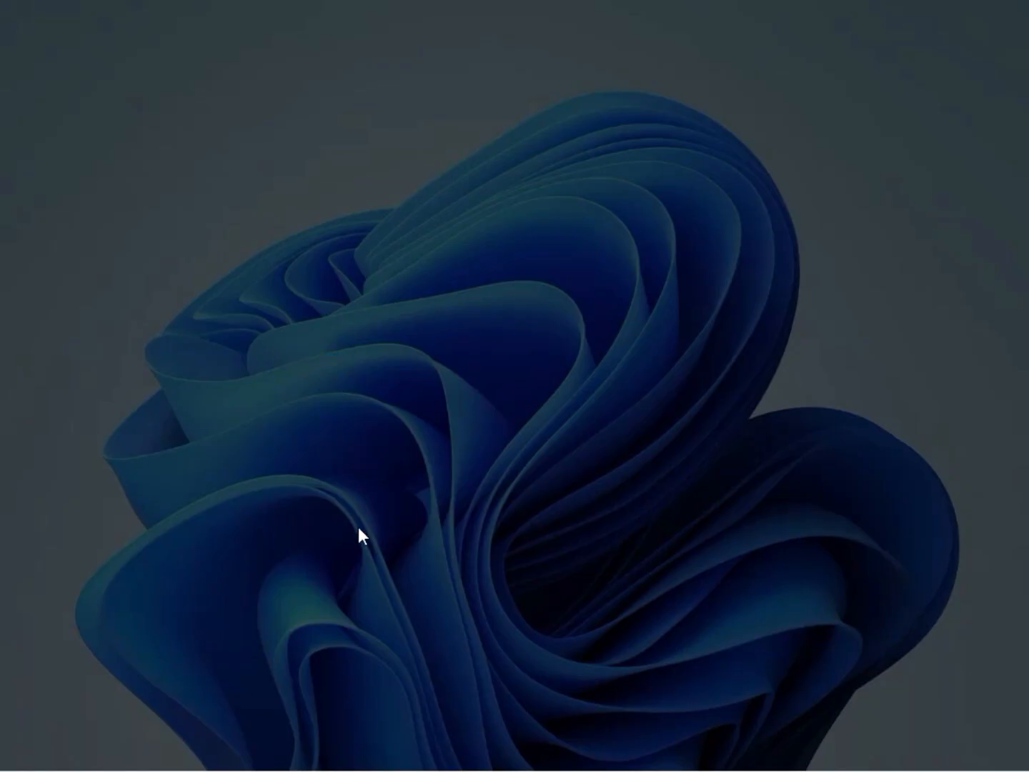
left_click(368, 541)
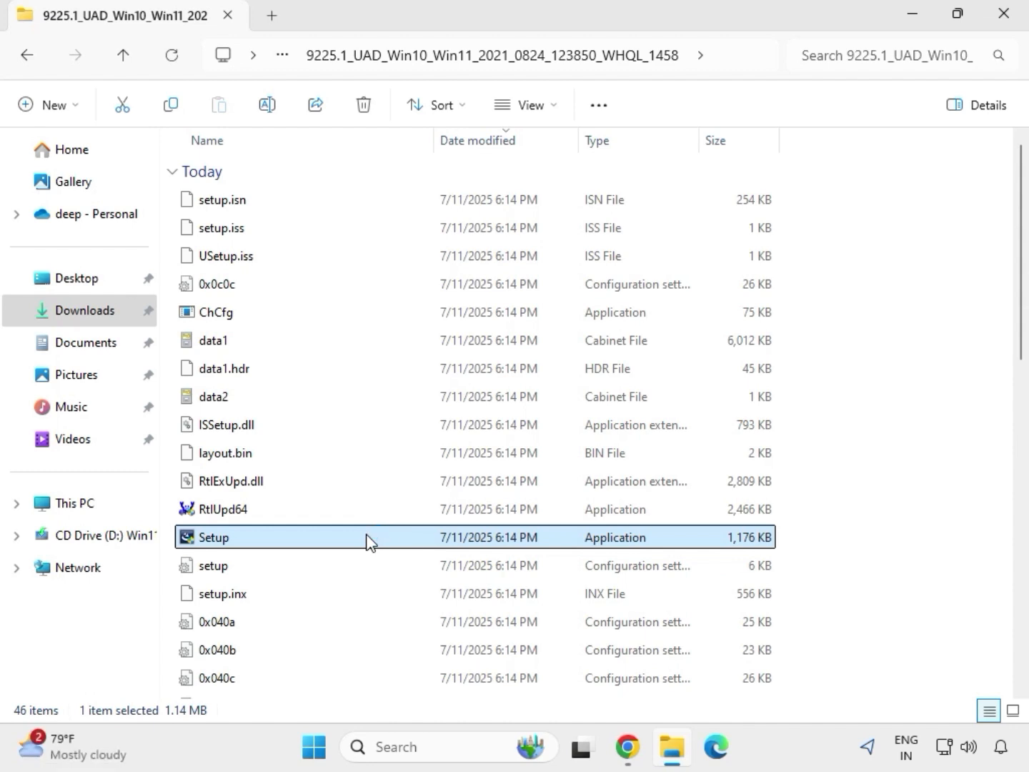
Step: Go through the Realtek Audio Driver 6.0.9225.1 setup wizard and finish it without restarting the computer
mouse_move(360, 508)
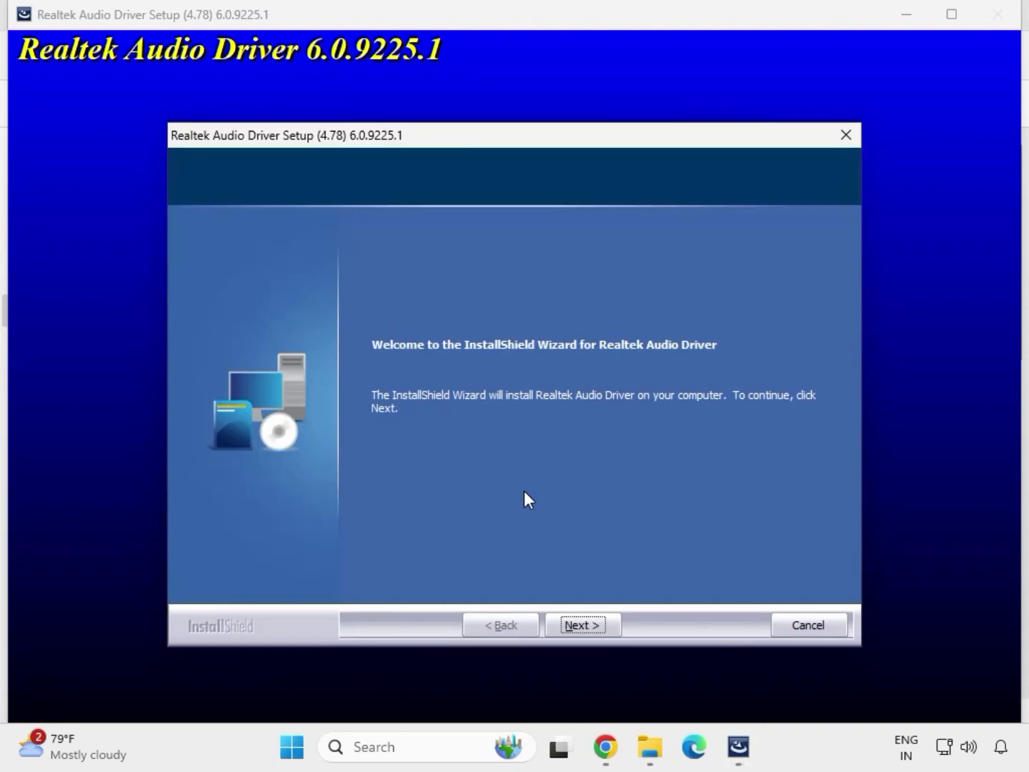
left_click(583, 621)
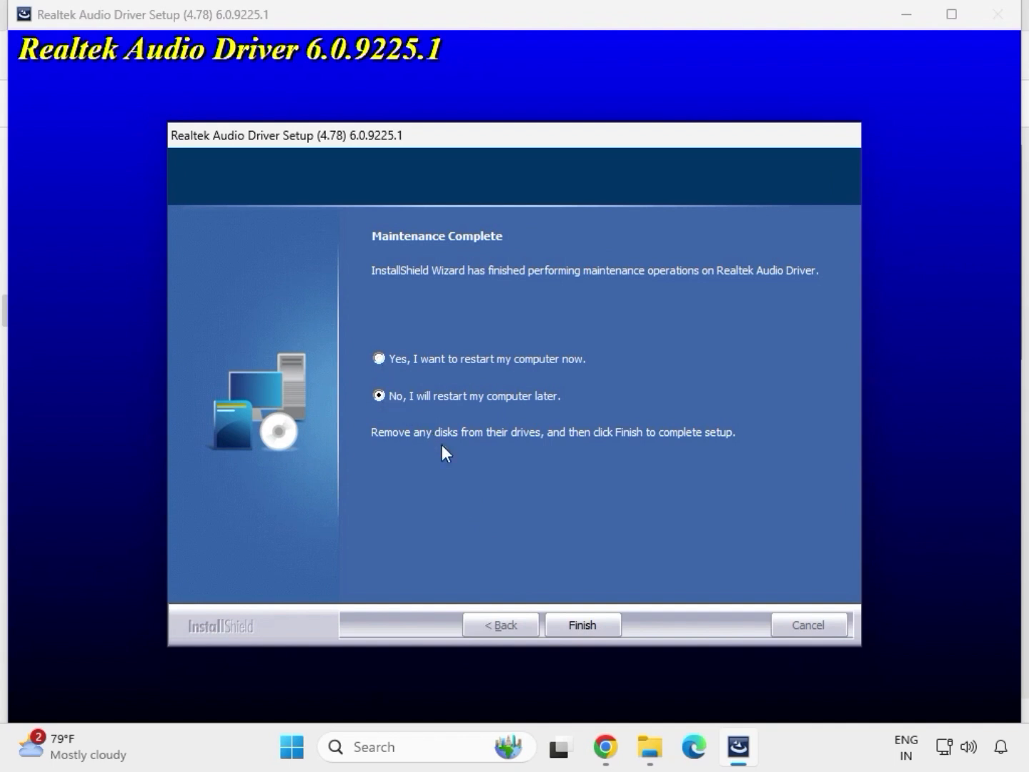
left_click(580, 624)
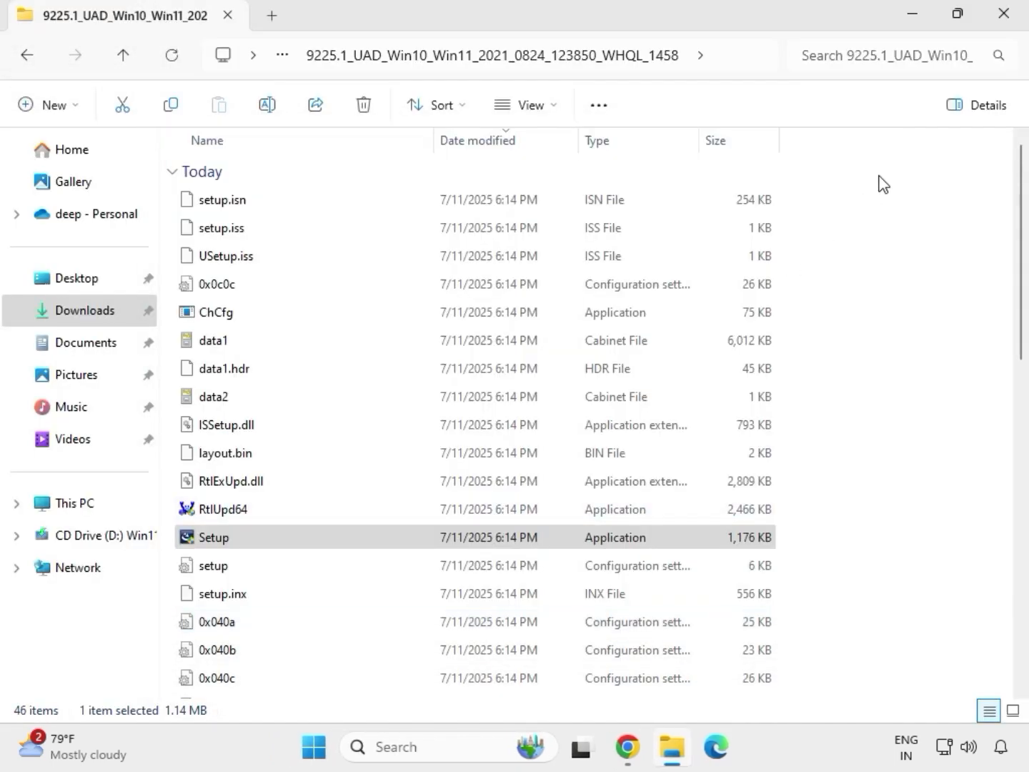